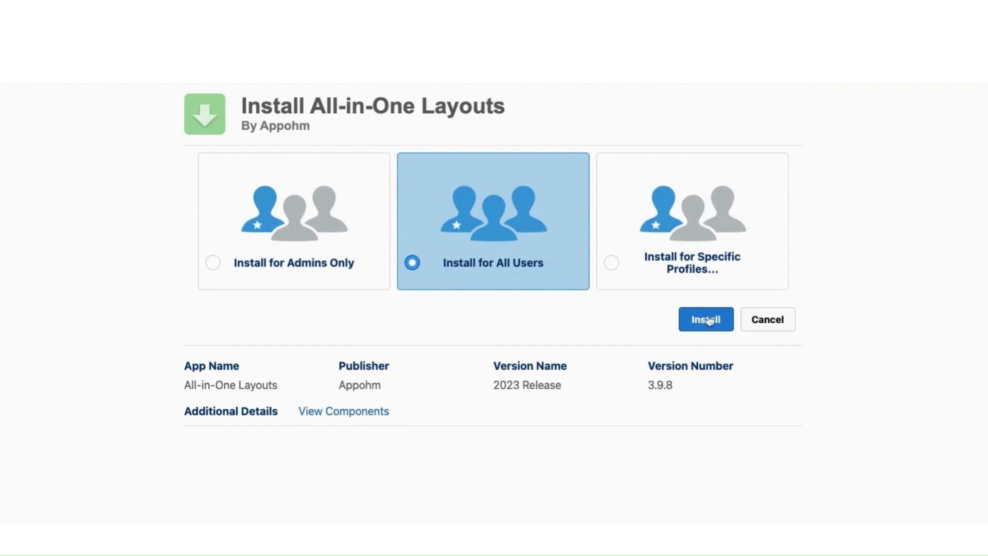
- Install the All-in-One Layouts package for all users and highlight its entry among the installed packages
left_click(708, 319)
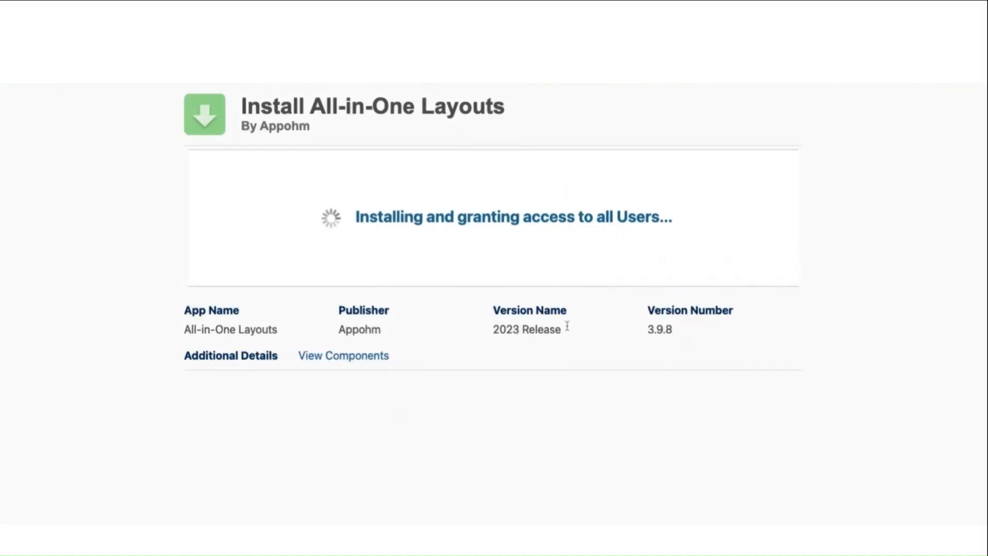
left_click(766, 257)
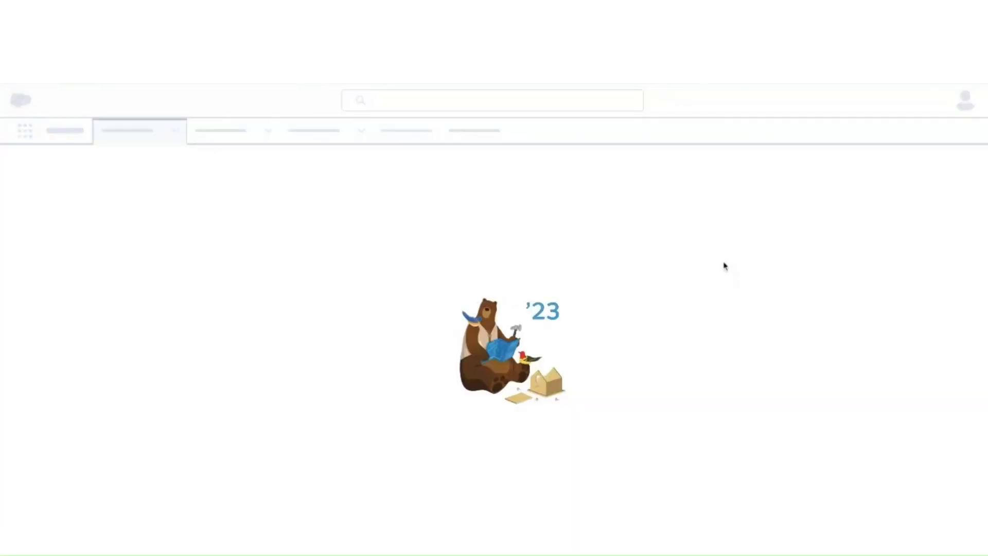
left_click_drag(466, 381, 262, 408)
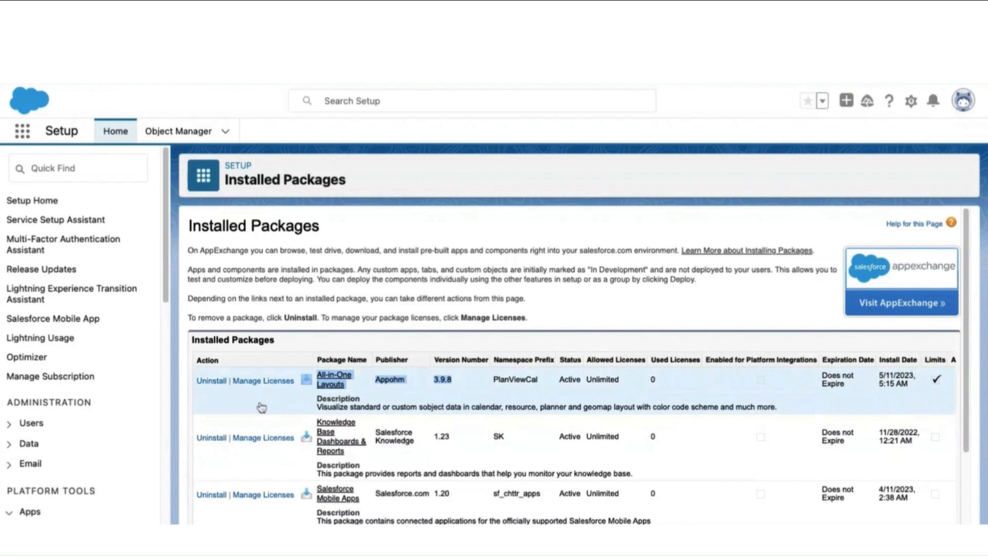
- Open the All-in-One Layouts App and have it create the remote site setting for Metadata API access
left_click(22, 131)
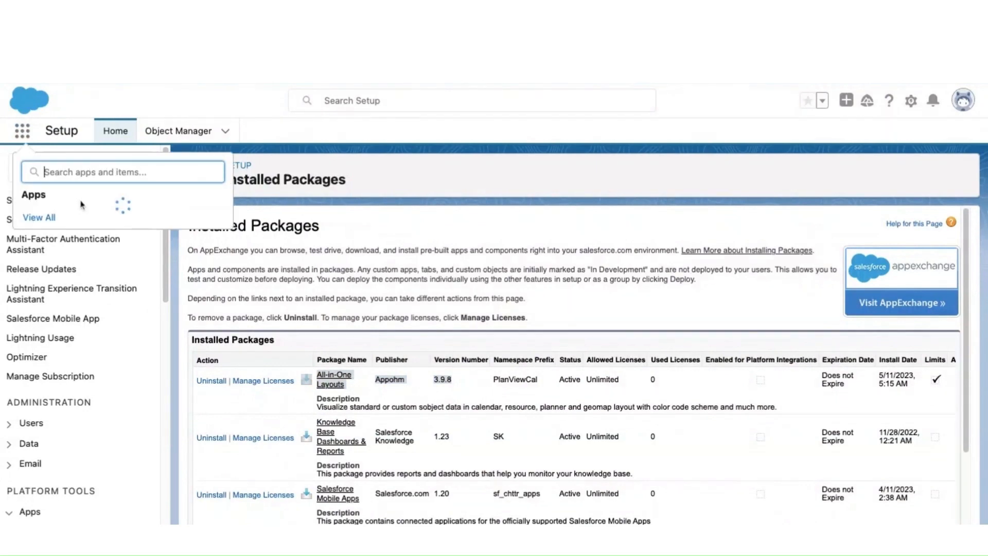
type("All")
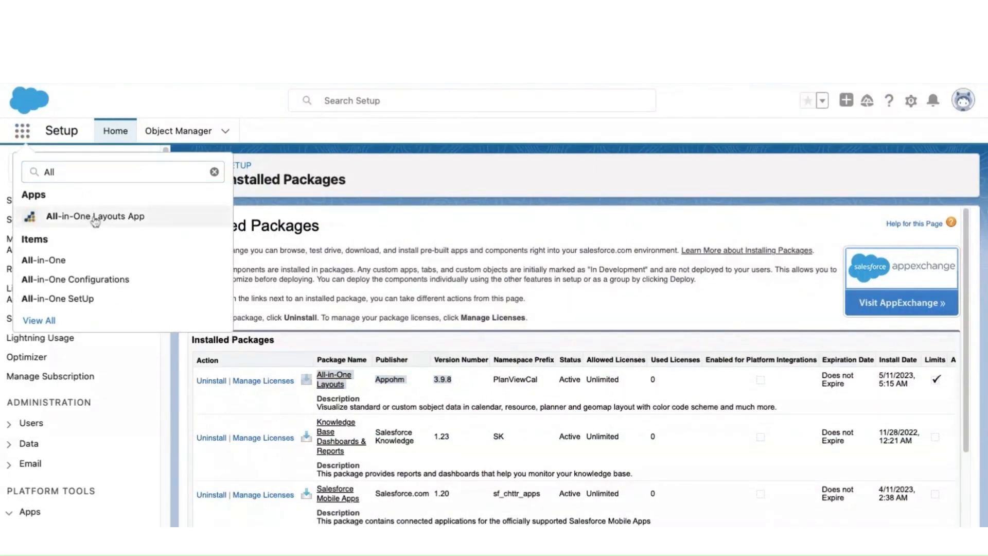
left_click(95, 217)
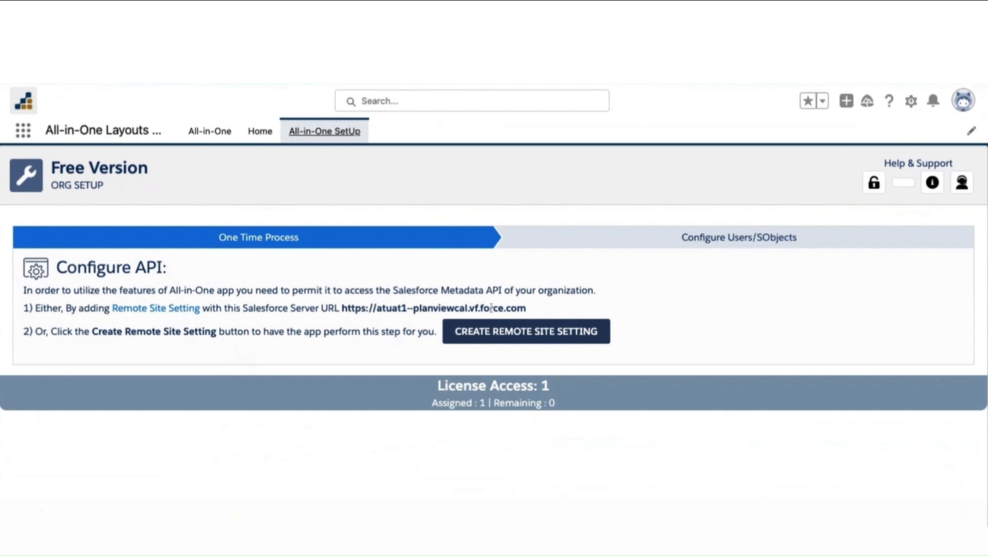
left_click(531, 338)
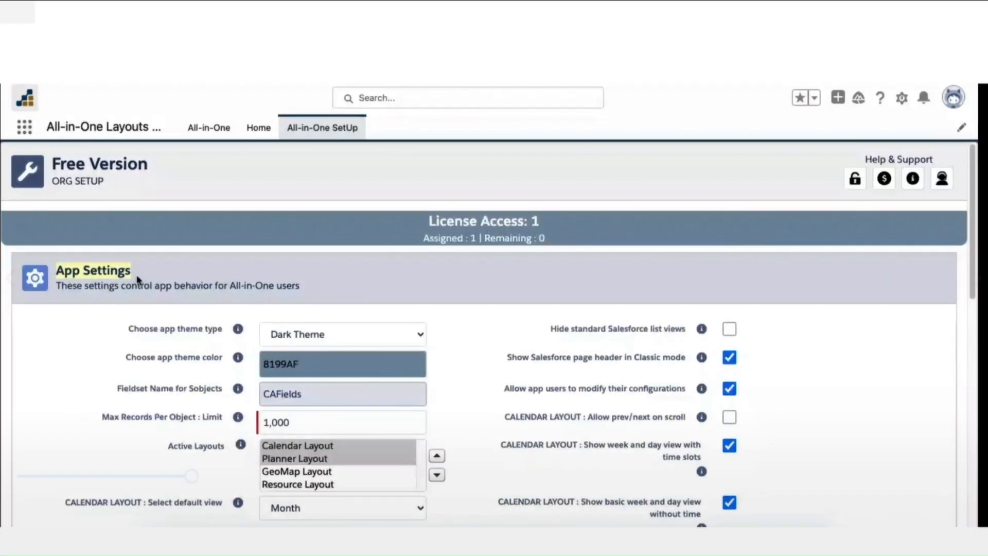
- Activate the Calendar, Planner, GeoMap and Resource layouts in the app settings and save the update
scroll(147, 304, "down", 7)
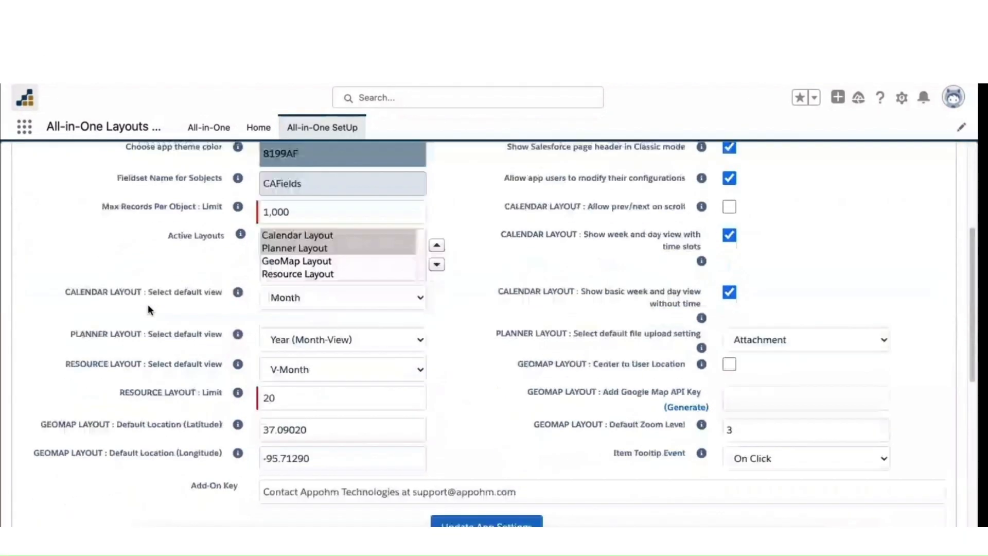
scroll(101, 419, "down", 4)
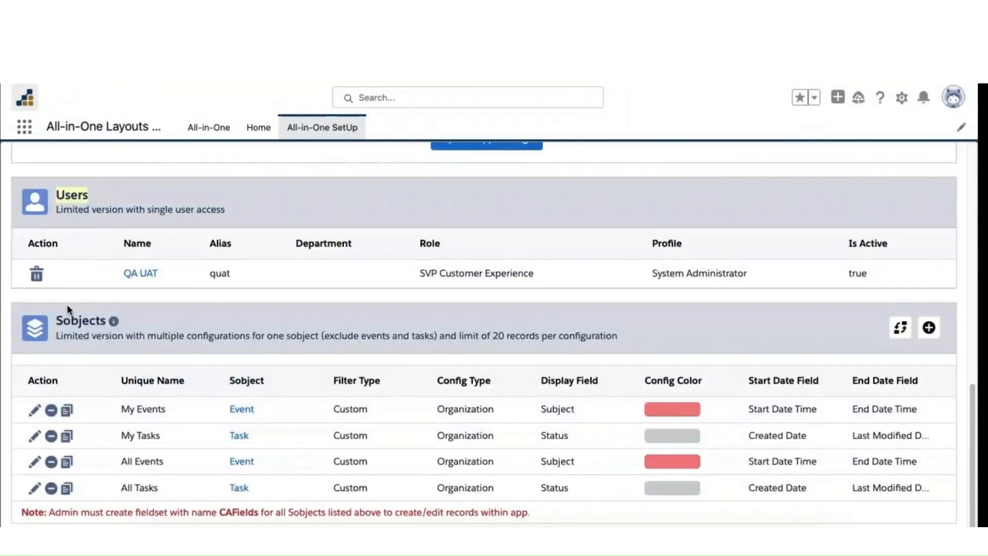
mouse_move(117, 321)
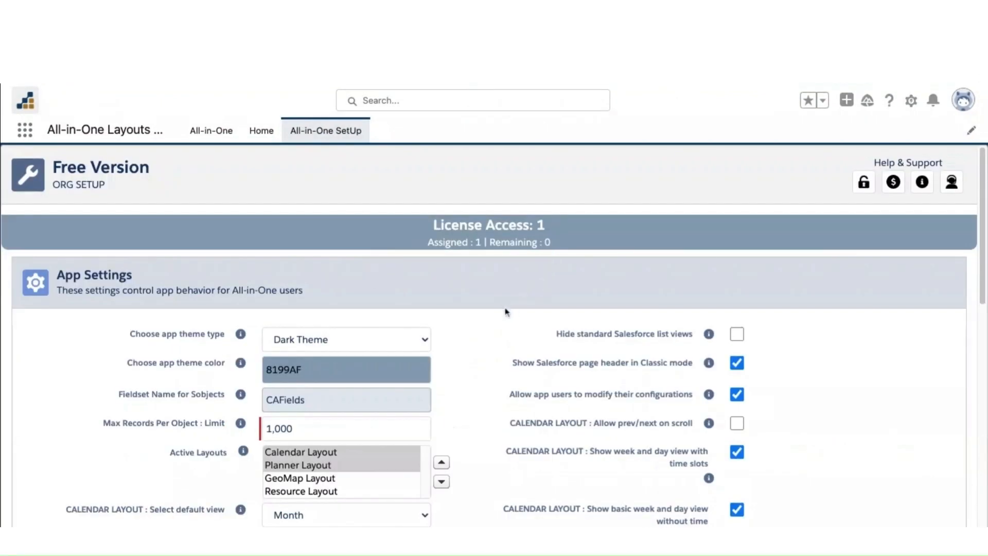
scroll(506, 312, "down", 2)
left_click_drag(371, 356, 371, 394)
scroll(479, 360, "down", 4)
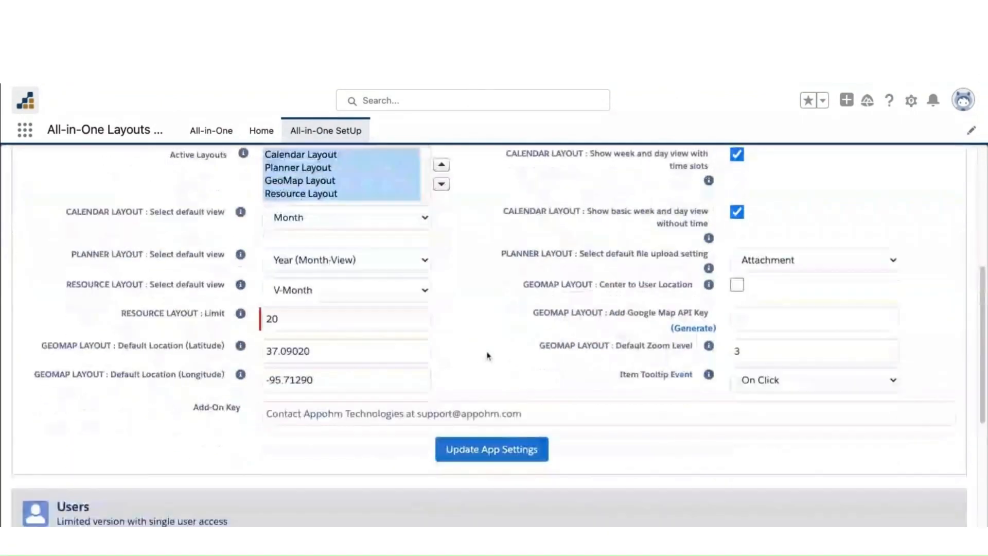
left_click(508, 451)
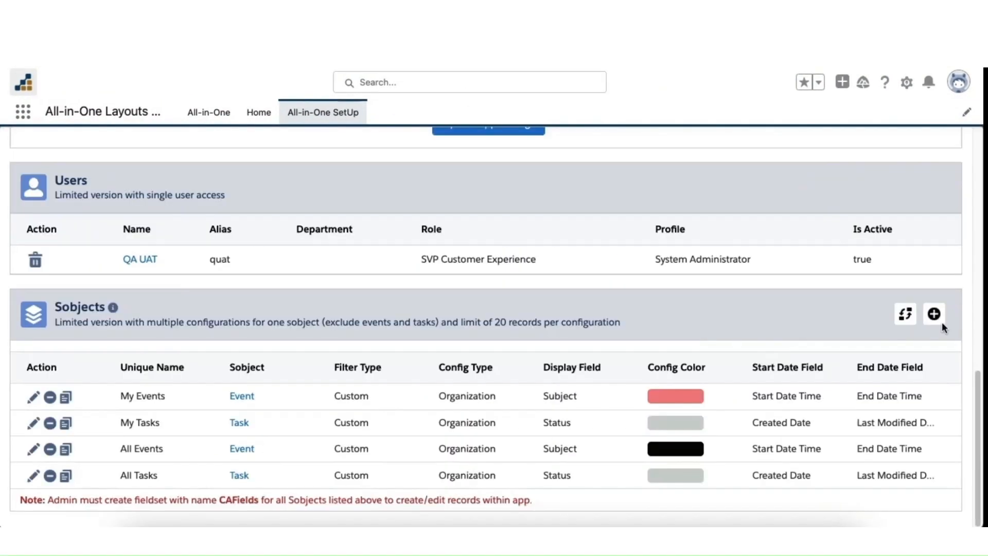
- Start a new Sobject configuration for the Account object with the unique name "Account"
left_click(937, 332)
left_click(200, 329)
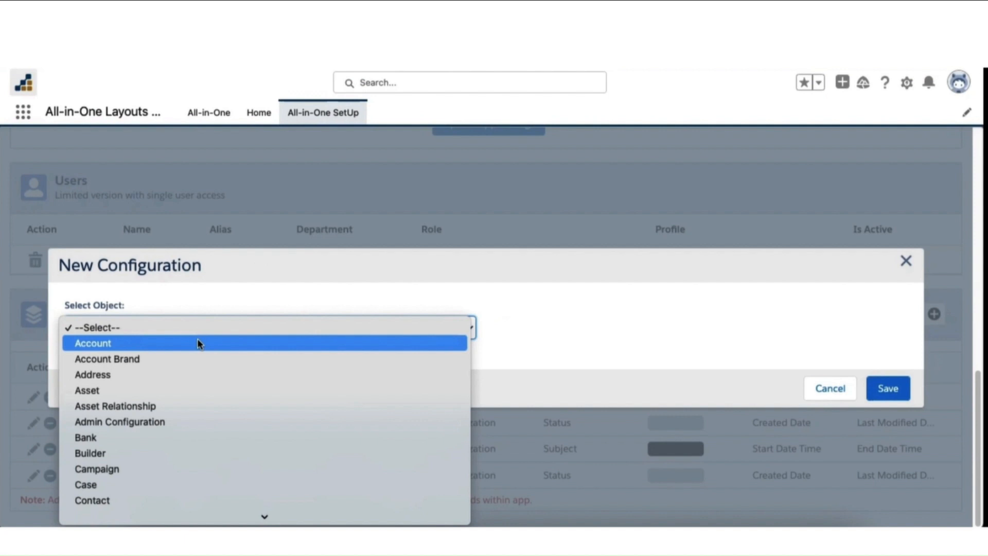
left_click(197, 343)
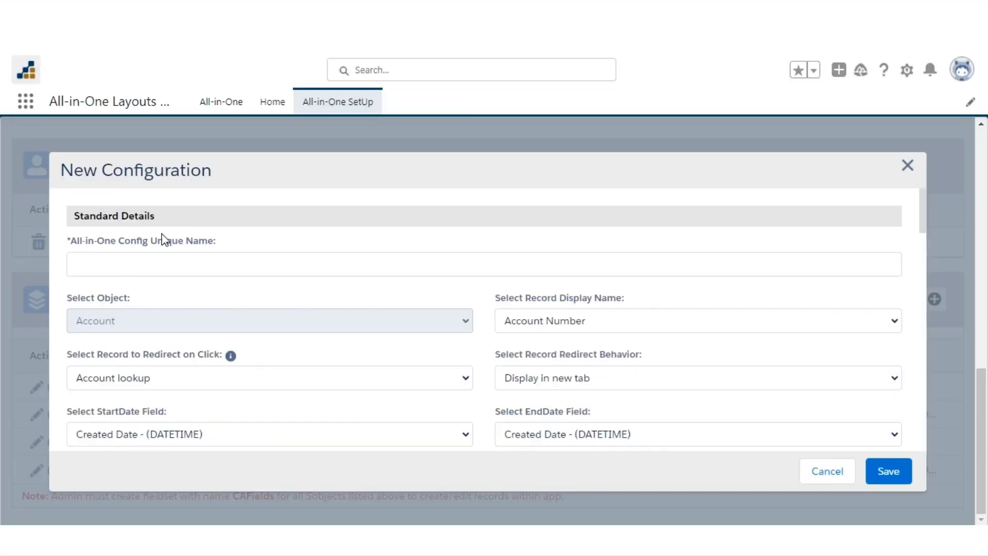
left_click(170, 265)
type("Account")
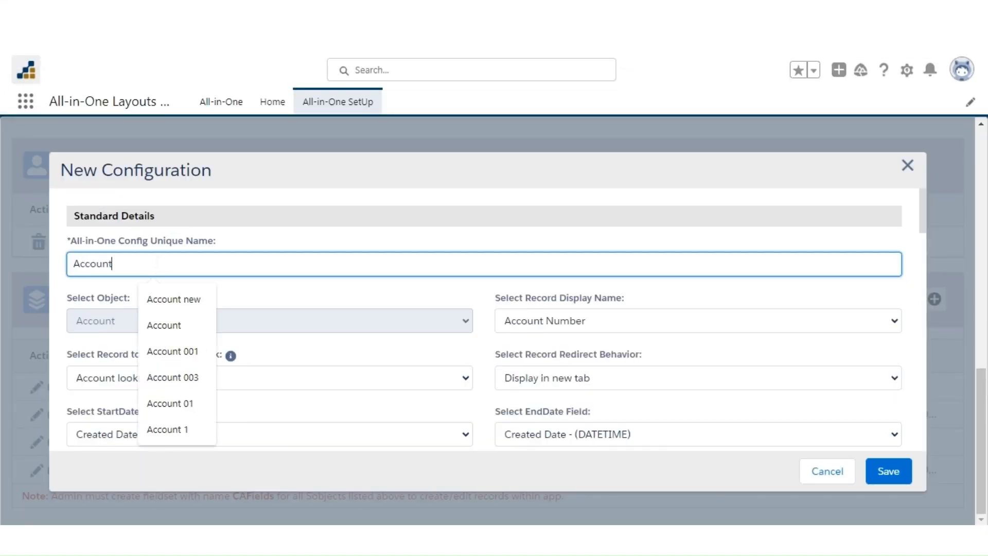
- Set the record display name to Account Name and the record to redirect to as Account ID
left_click(573, 319)
left_click(484, 265)
scroll(529, 266, "down", 1)
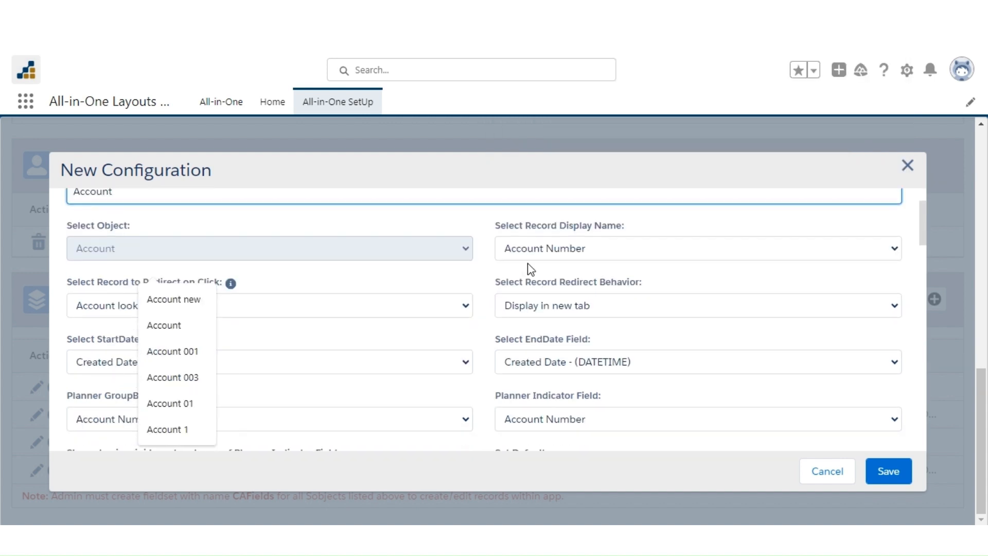
left_click(557, 250)
scroll(566, 370, "down", 8)
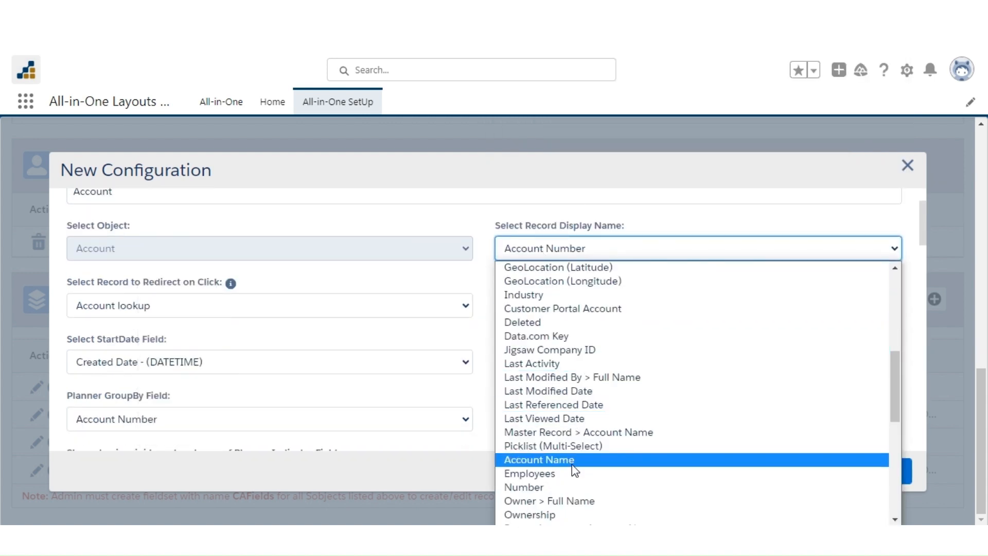
left_click(572, 461)
left_click(225, 309)
left_click(211, 357)
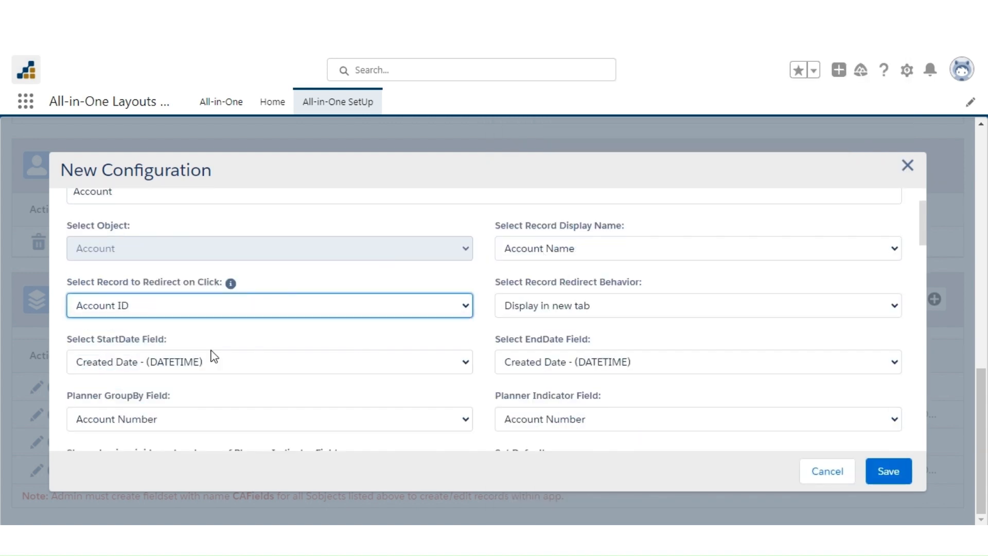
- Set the configuration's StartDate field to Date - (DATE)
scroll(447, 287, "down", 1)
scroll(447, 287, "down", 1)
left_click(258, 291)
left_click(227, 322)
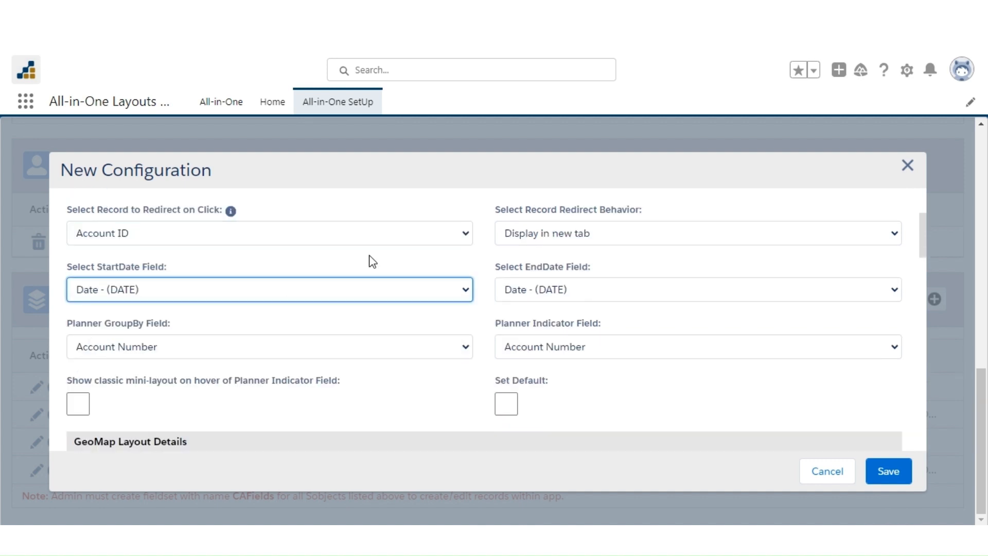
- Set the Planner GroupBy field to Account Type
scroll(362, 272, "down", 1)
scroll(357, 269, "down", 1)
left_click(242, 212)
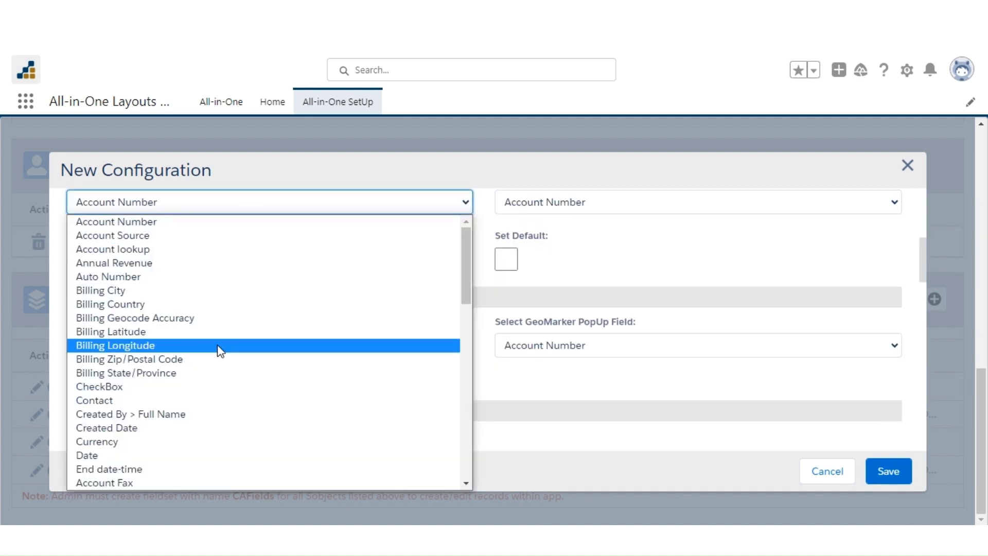
scroll(221, 348, "down", 5)
scroll(205, 419, "down", 8)
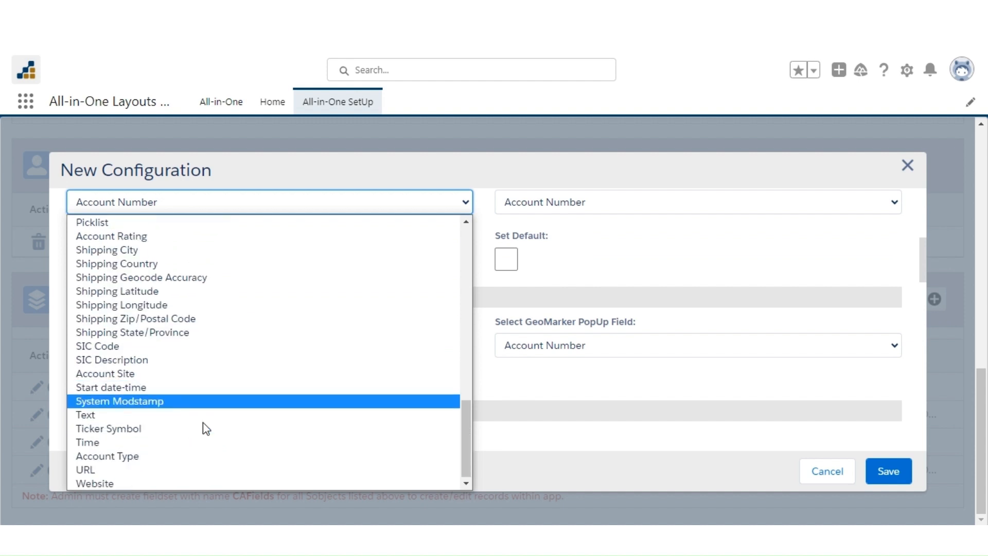
left_click(187, 456)
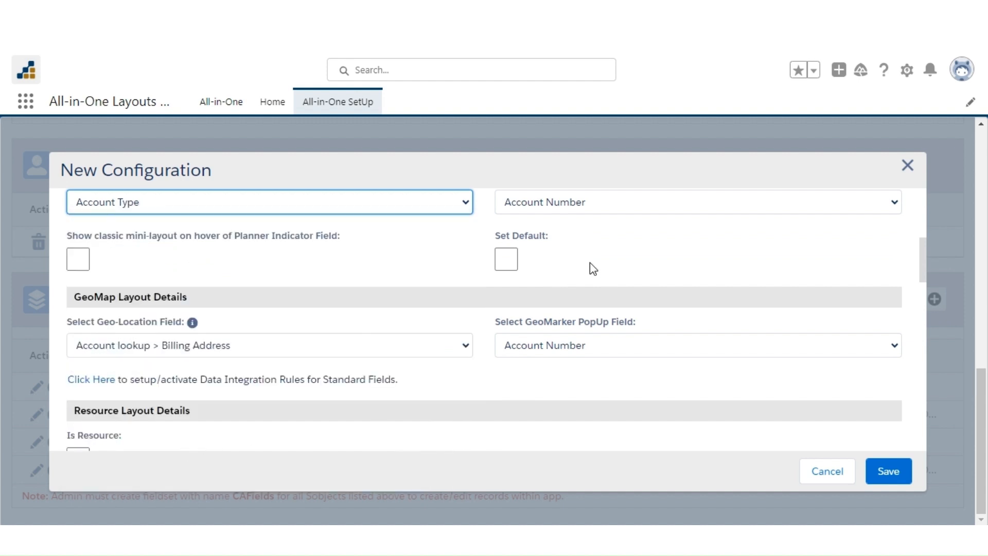
- Set the GeoMap layout's geo-location field to Billing Address and its GeoMarker popup field to Account Name
scroll(587, 288, "up", 1)
scroll(360, 339, "down", 2)
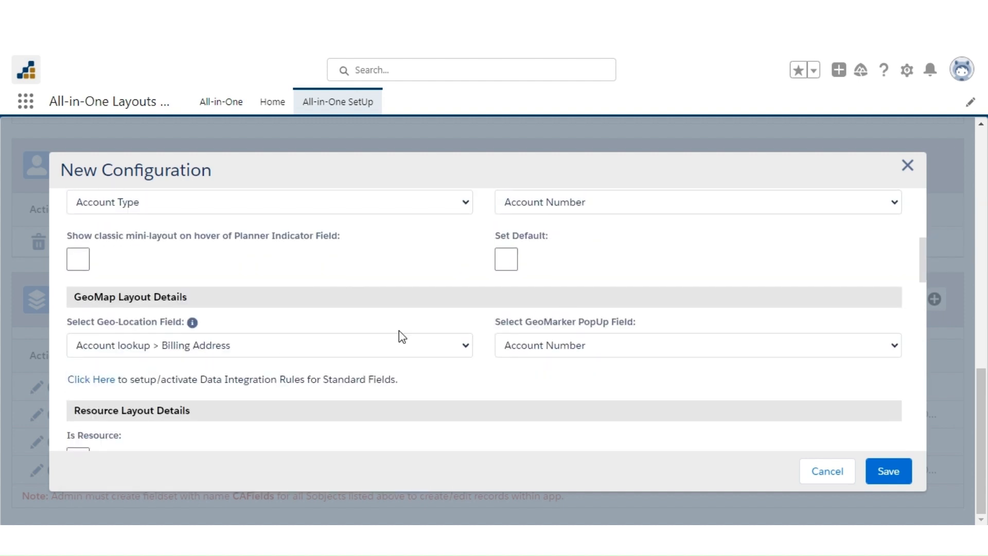
left_click(244, 278)
left_click(205, 329)
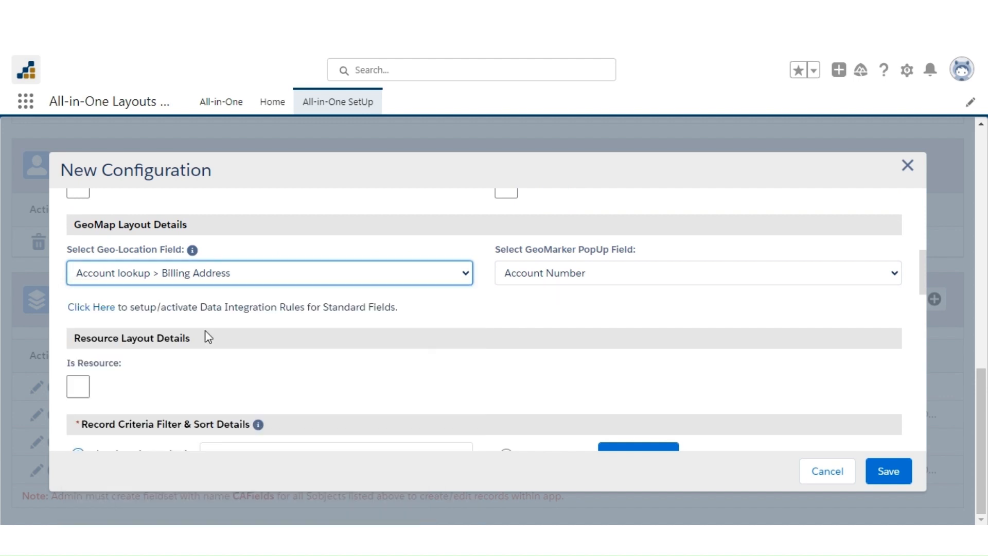
left_click(583, 278)
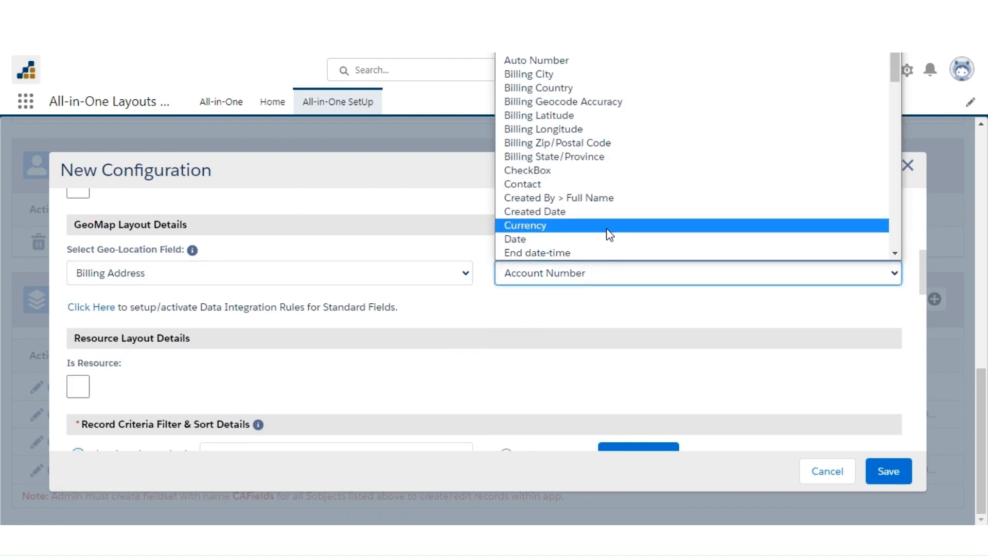
scroll(605, 232, "down", 3)
scroll(597, 206, "down", 3)
left_click(595, 196)
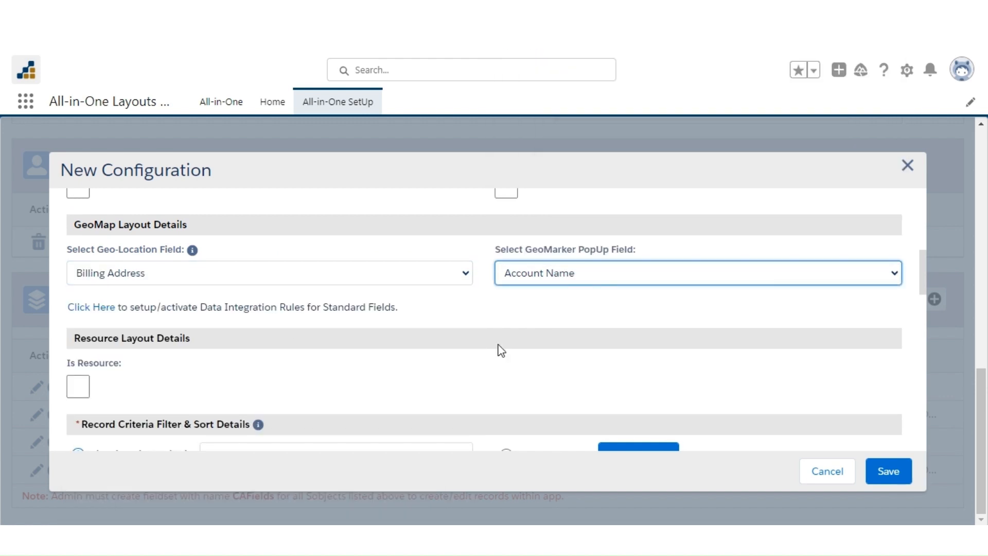
- Mark the configuration as a resource and choose All Events : Event > Related To ID as its resource item configuration
scroll(309, 330, "down", 2)
left_click(77, 315)
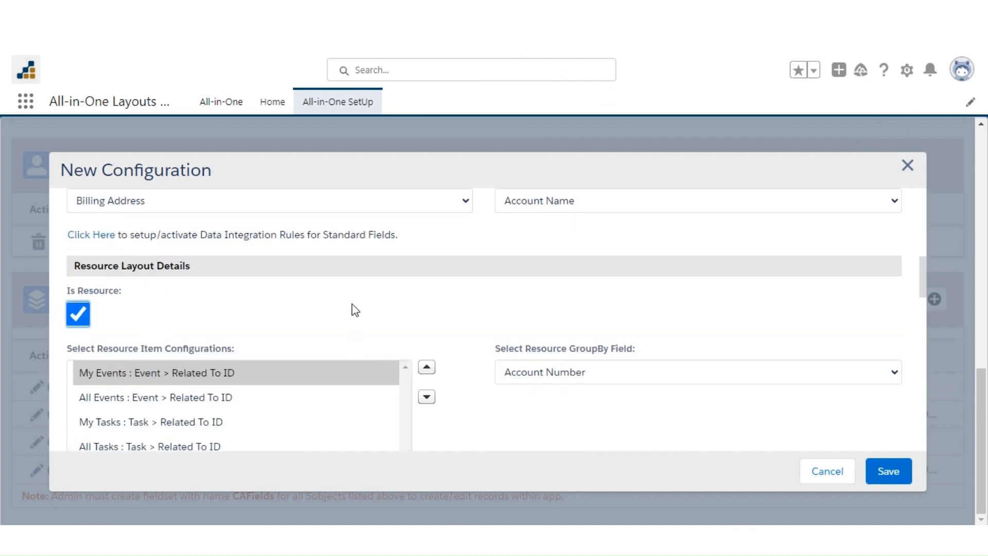
scroll(288, 309, "down", 2)
left_click(241, 328)
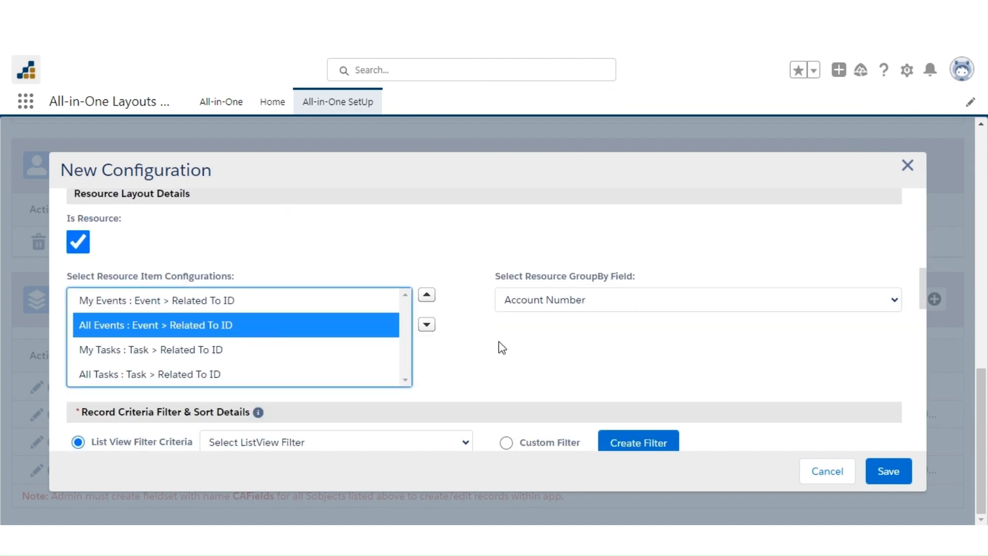
- Set the Resource GroupBy field to Account Type
scroll(556, 347, "down", 2)
left_click(608, 227)
scroll(592, 353, "down", 8)
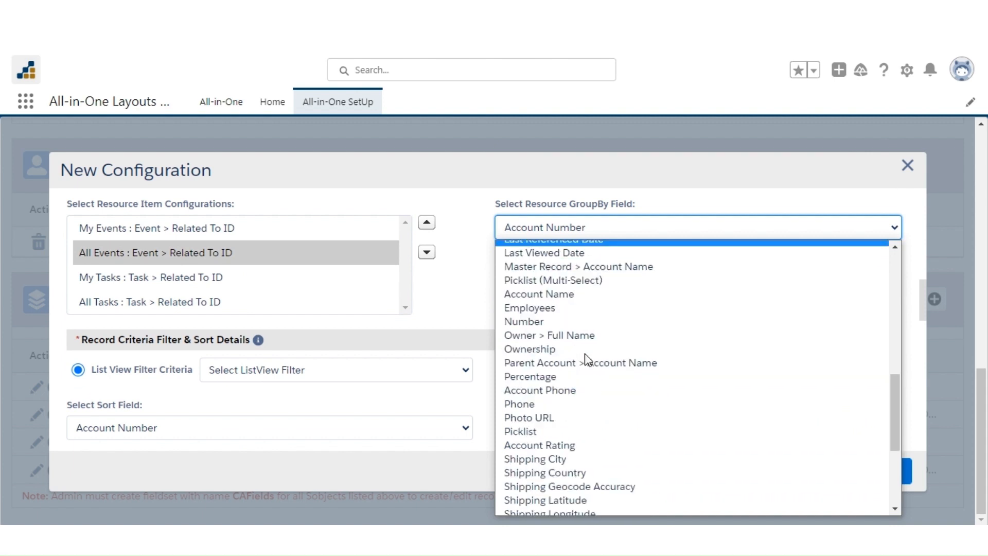
scroll(587, 359, "down", 5)
left_click(552, 474)
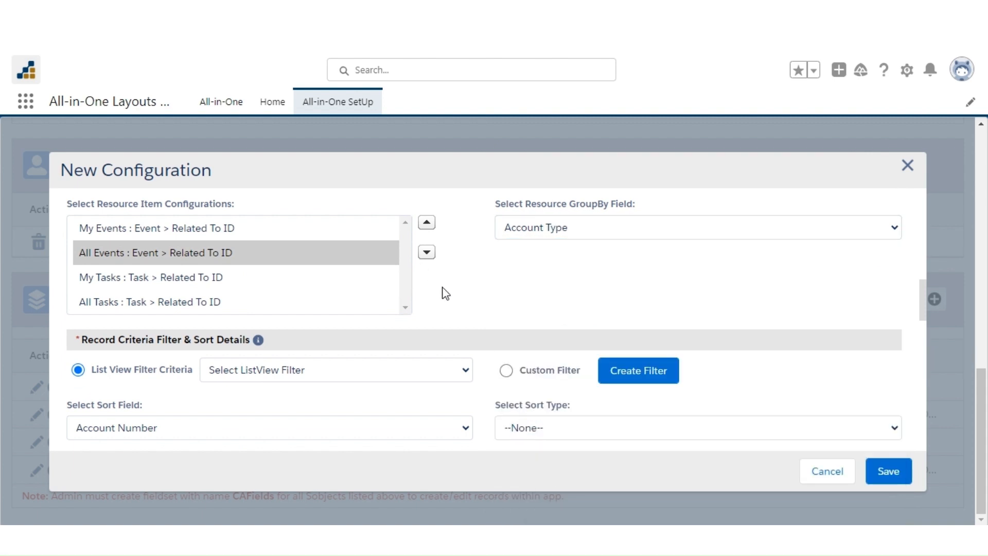
- Filter the records by the All Accounts list view and set the sort type to Ascending
scroll(445, 293, "down", 2)
left_click(372, 303)
left_click(322, 343)
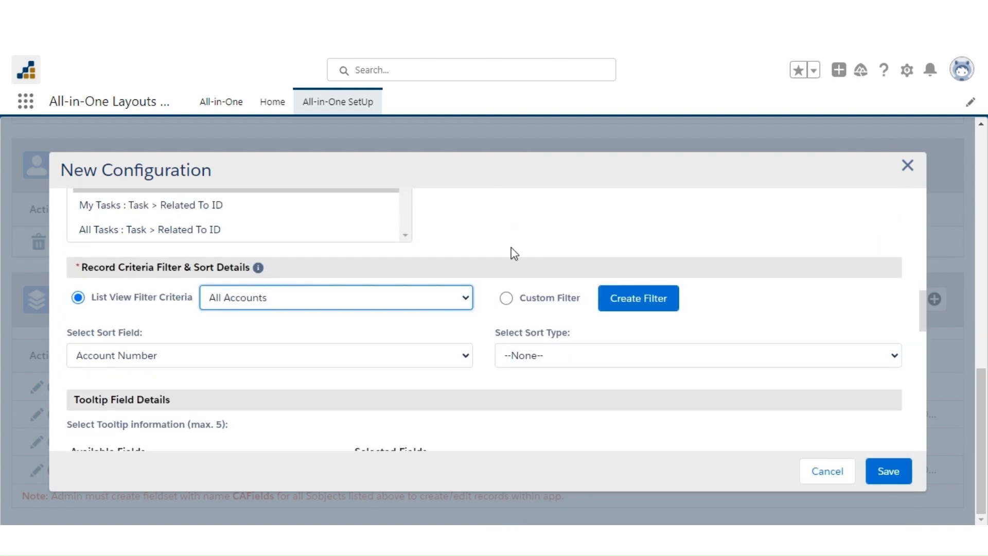
scroll(515, 254, "down", 2)
left_click(523, 283)
left_click(521, 316)
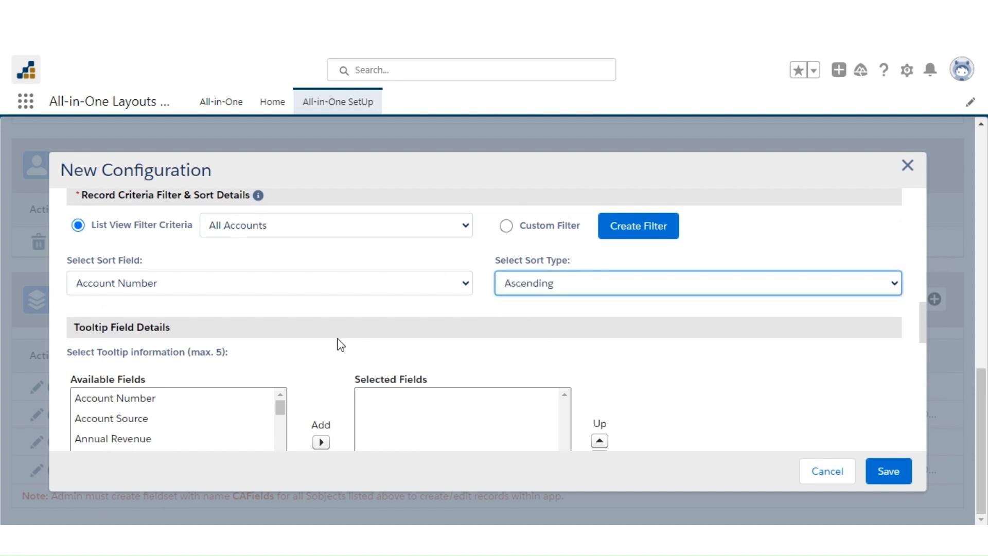
- Add Account Number and Account Source to the selected tooltip fields
scroll(339, 345, "down", 4)
left_click_drag(242, 253, 220, 273)
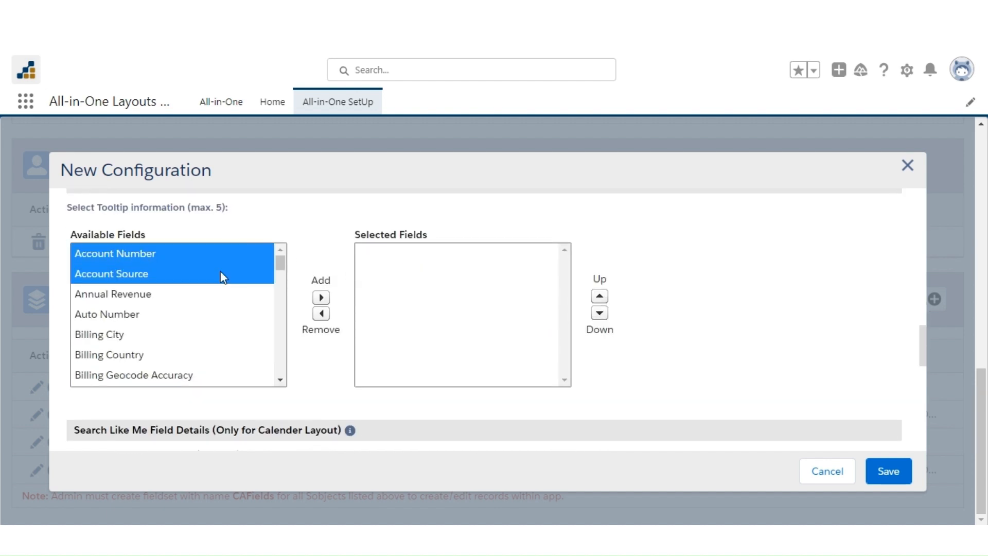
left_click(324, 303)
- Add Account Rating and Account Type to the selected tooltip fields
scroll(223, 323, "down", 10)
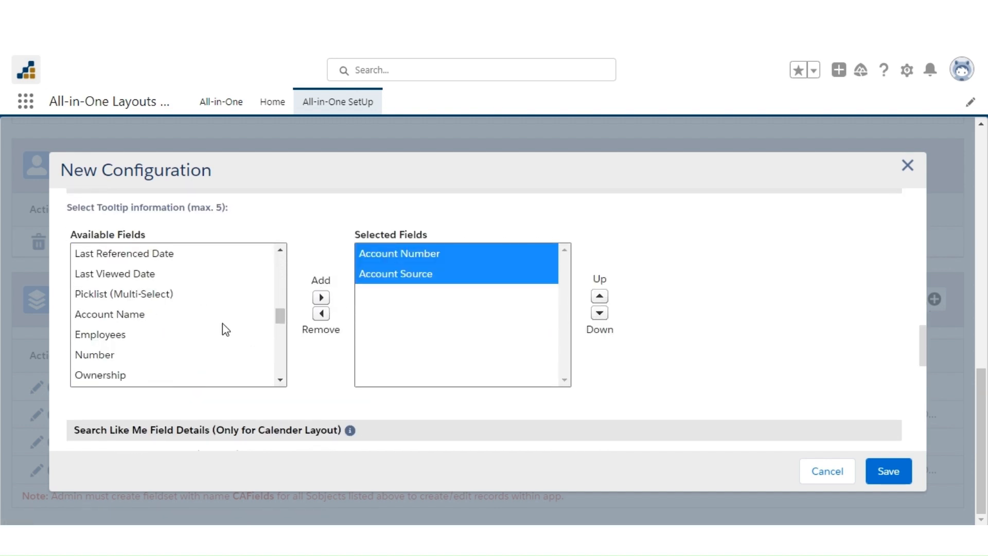
scroll(220, 324, "down", 3)
scroll(207, 335, "down", 3)
left_click(199, 351)
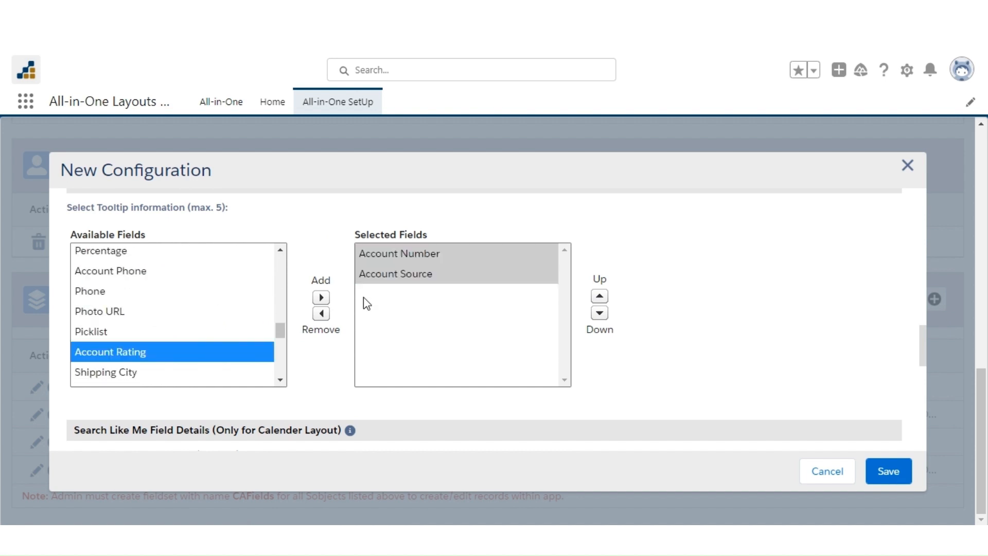
left_click(321, 297)
scroll(192, 324, "down", 5)
left_click(177, 336)
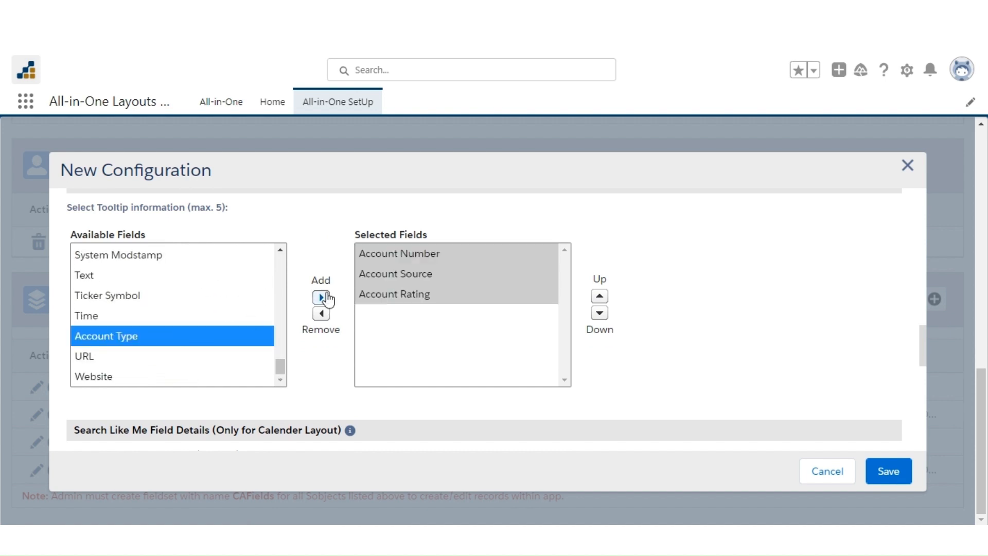
left_click(327, 298)
- Add all available search fields to the selected fields under Search Like Me Field Details
scroll(252, 332, "down", 5)
left_click(187, 284)
key("ctrl+a")
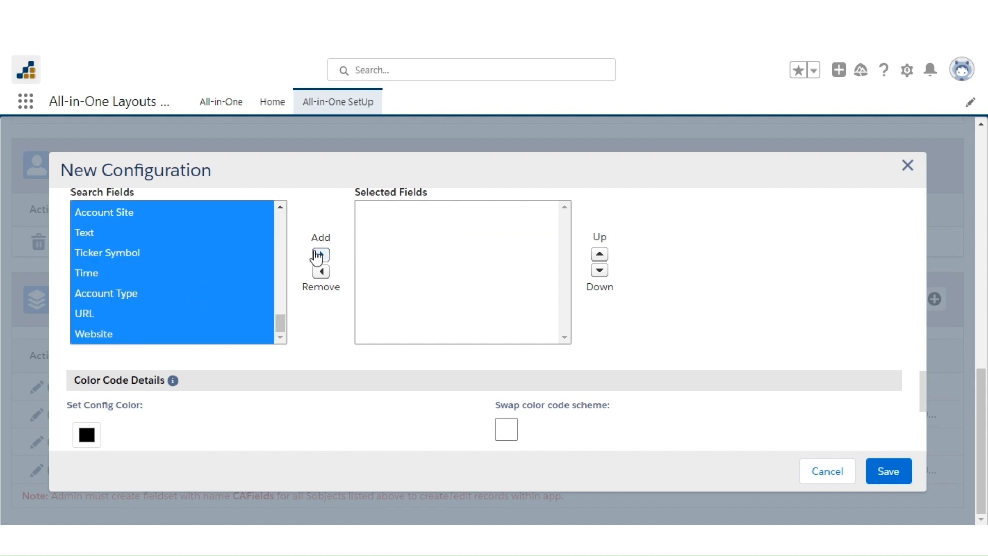
left_click(319, 255)
- Define the first color code rule, named United, for Account Name equal to the static value United
scroll(280, 298, "down", 5)
scroll(265, 382, "up", 2)
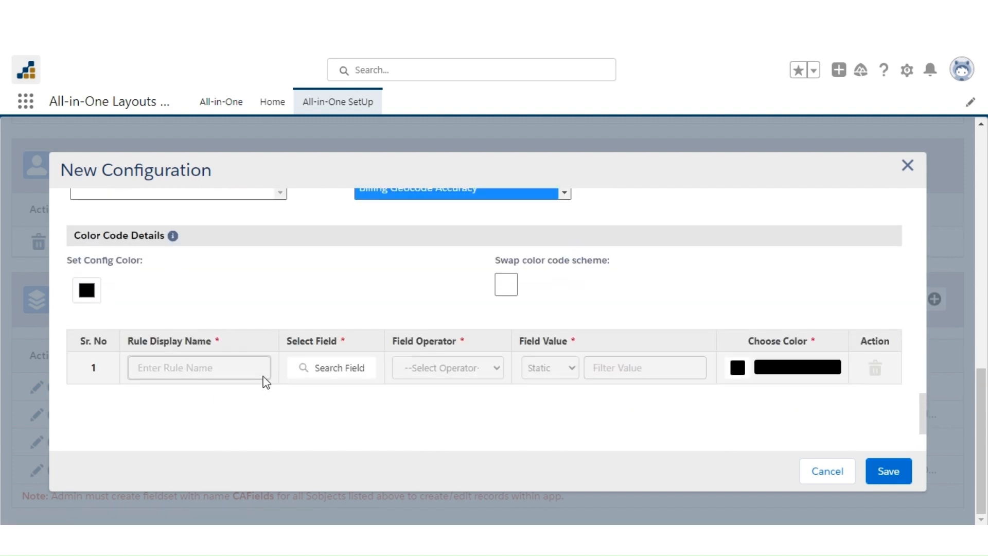
left_click(309, 367)
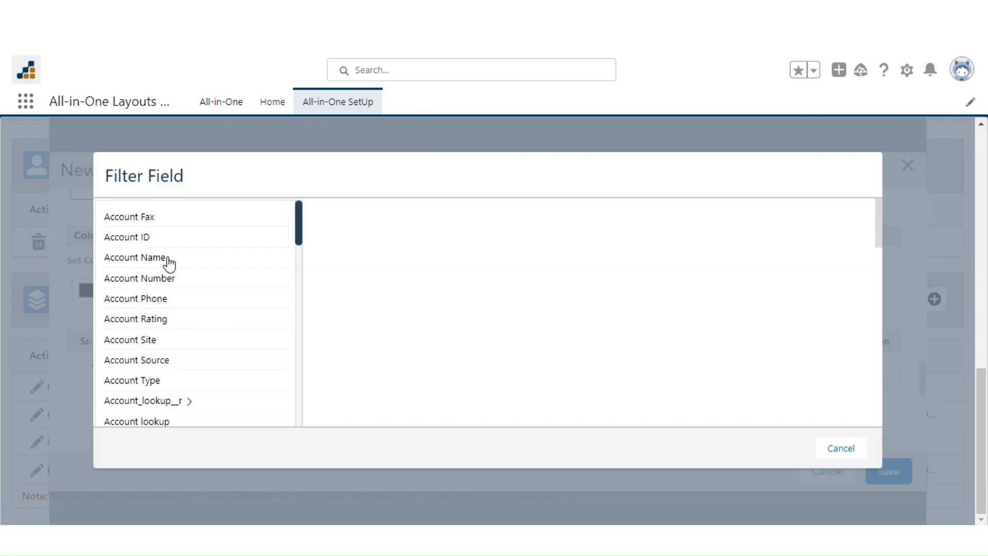
left_click(166, 259)
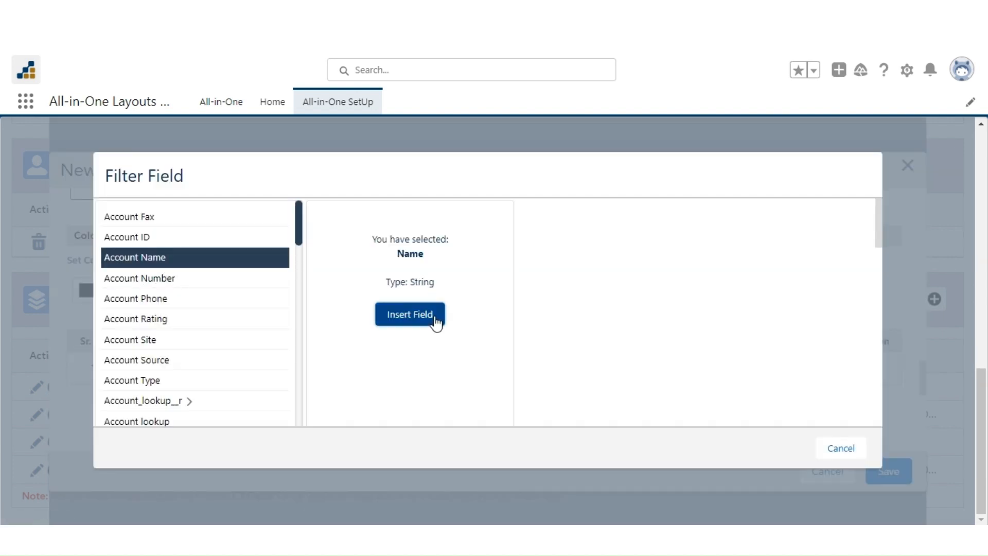
left_click(435, 319)
left_click(487, 375)
left_click(423, 426)
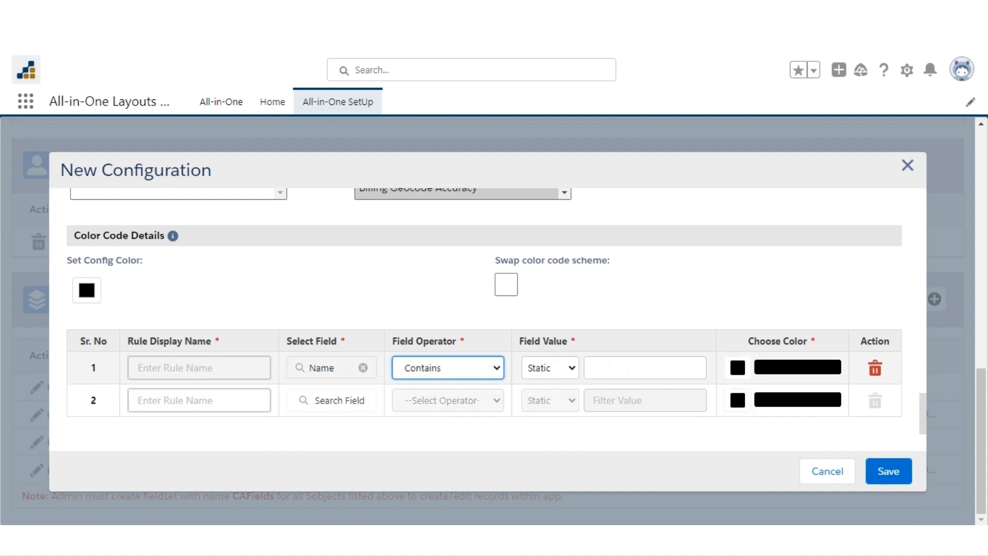
left_click(627, 368)
type("United")
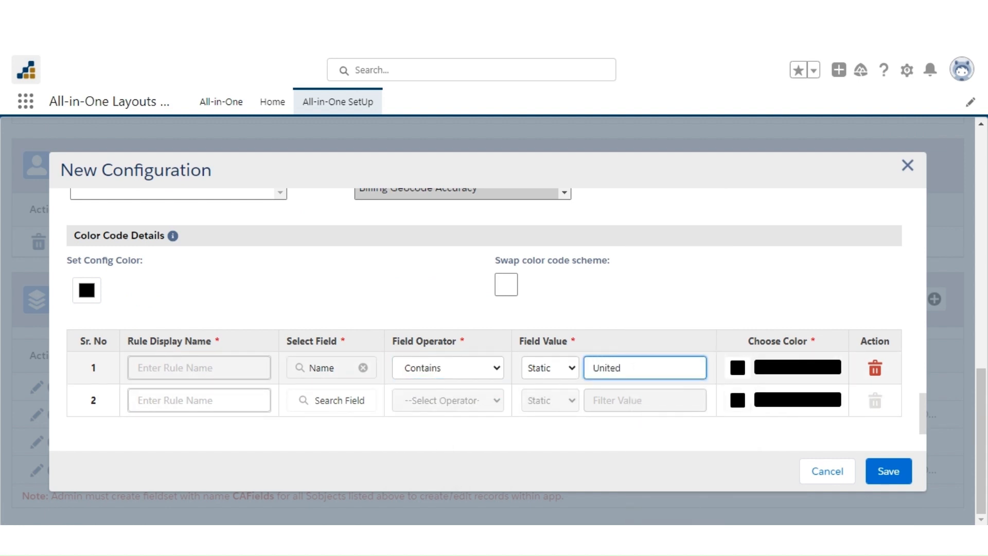
left_click(257, 367)
type("United")
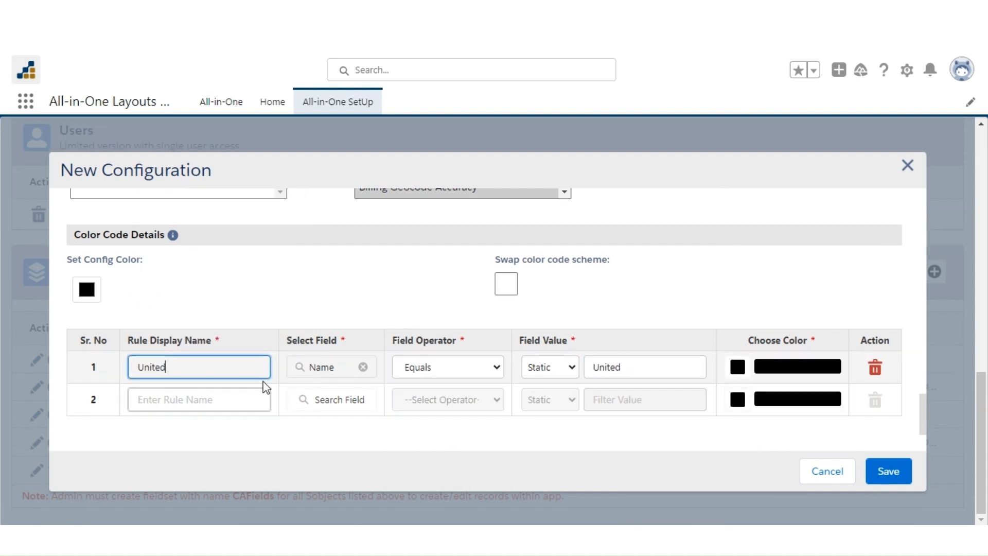
- Start a second color code rule on the Industry field with the Equals operator
left_click(314, 400)
scroll(190, 348, "down", 10)
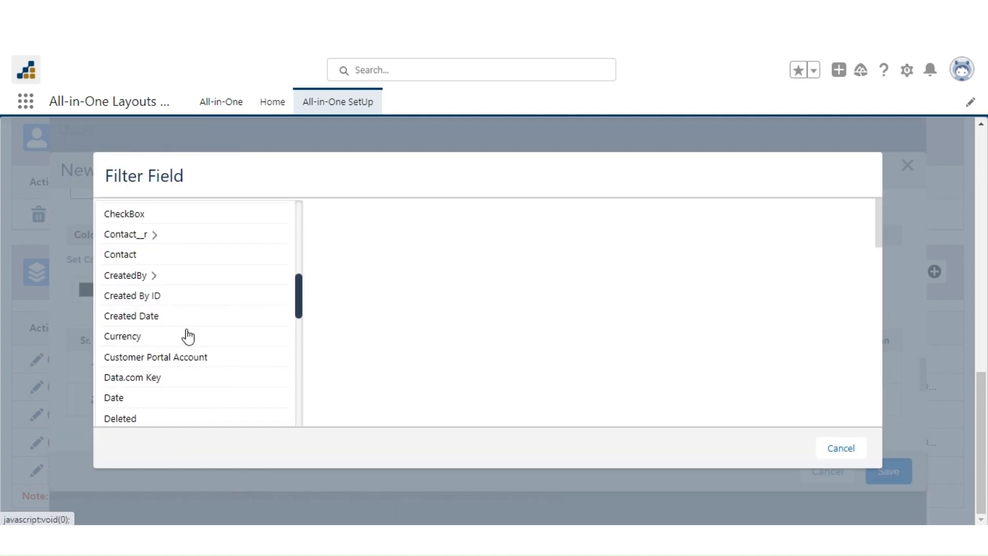
scroll(188, 336, "down", 3)
left_click(156, 396)
left_click(412, 312)
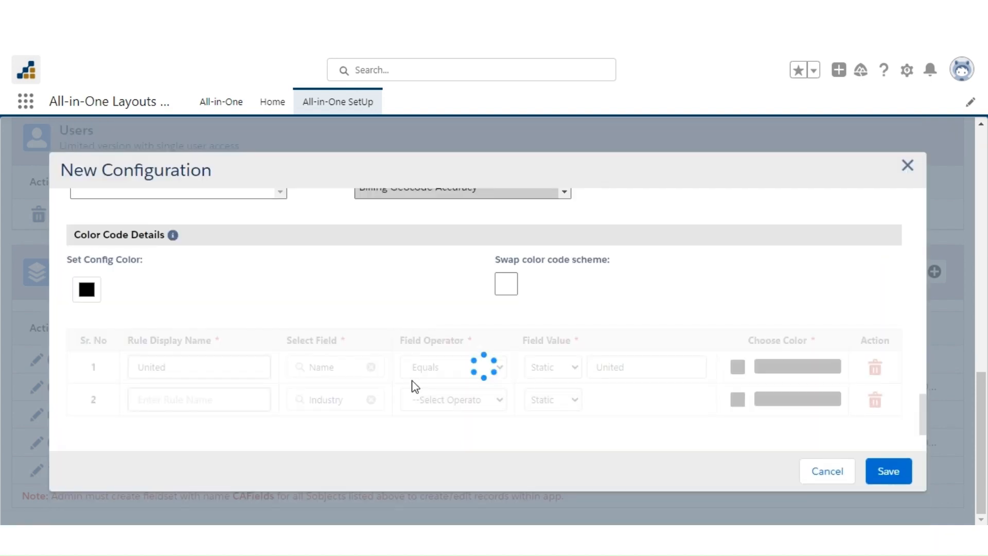
left_click(437, 402)
left_click(437, 432)
- Set the Industry rule's value to Healthcare and its display name to Healthcare
left_click(597, 404)
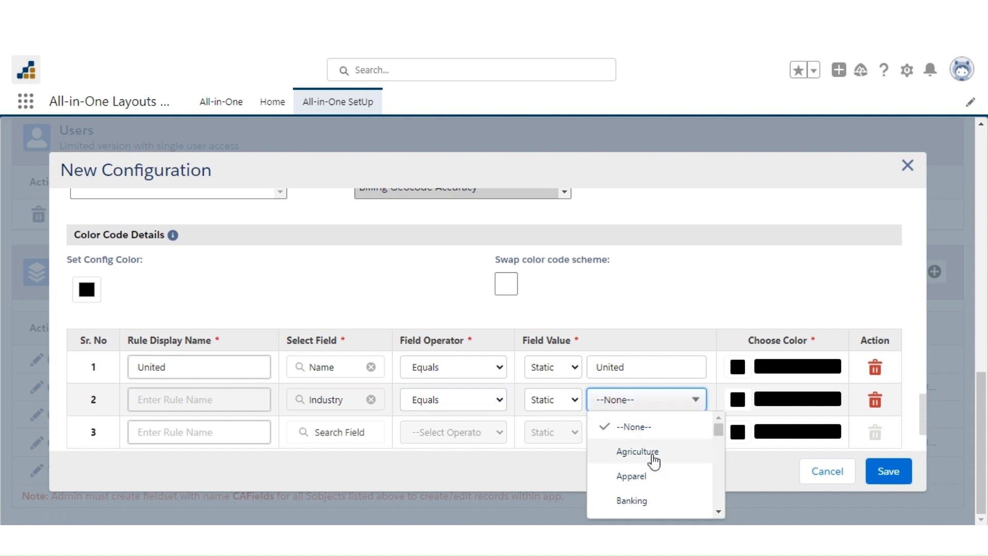
scroll(651, 463, "down", 8)
left_click(638, 437)
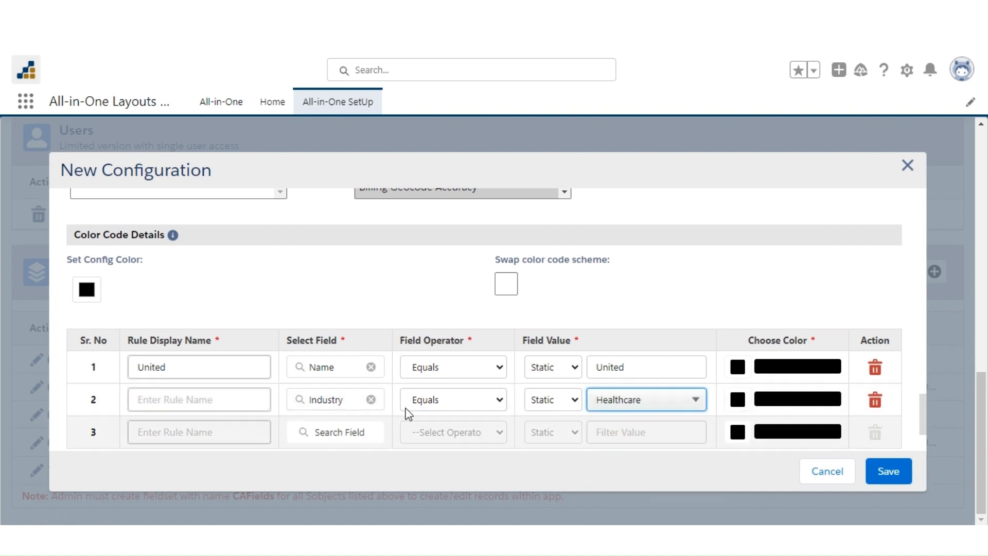
left_click(221, 401)
type("Healt")
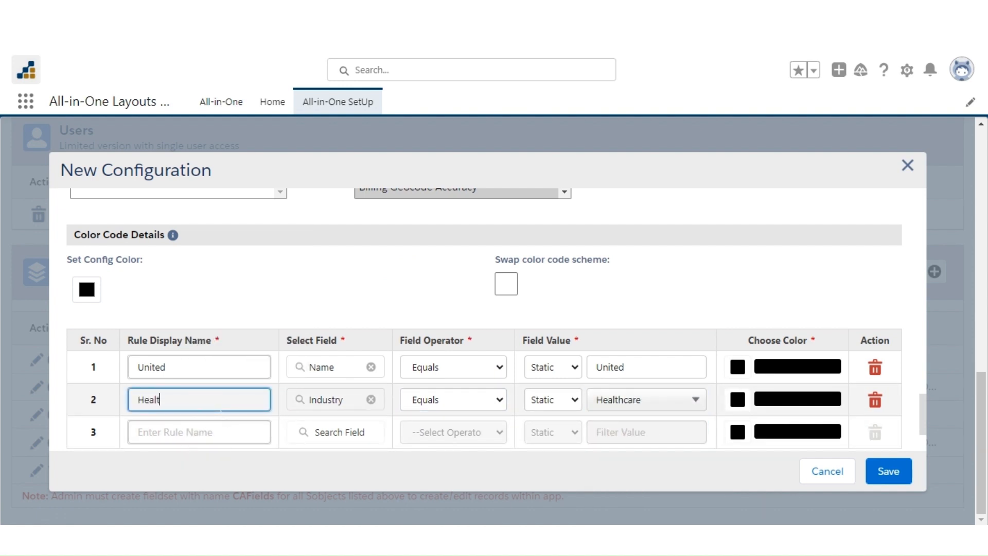
type("hcare")
- Define a third color code rule, named Hot, for Account Rating equal to Hot
left_click(340, 435)
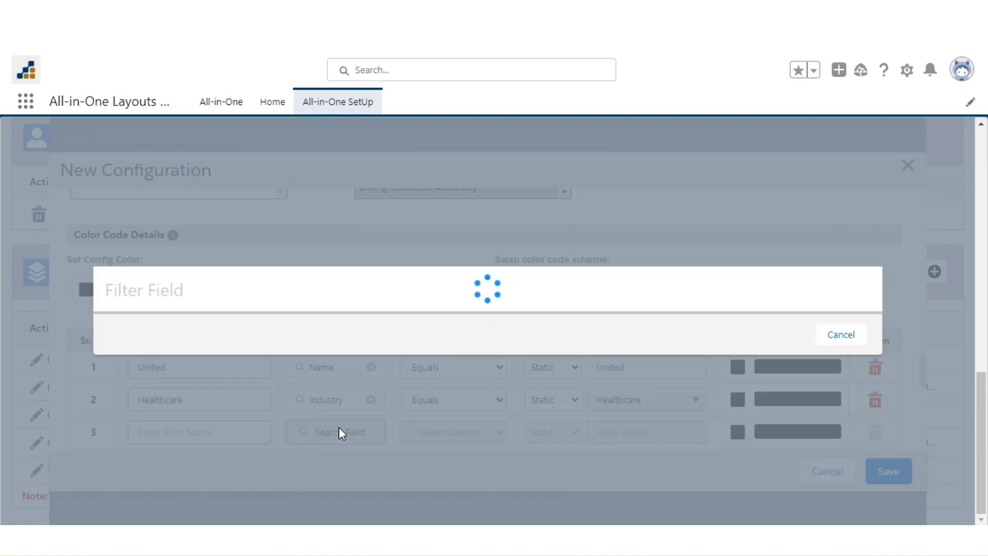
left_click(218, 324)
left_click(410, 314)
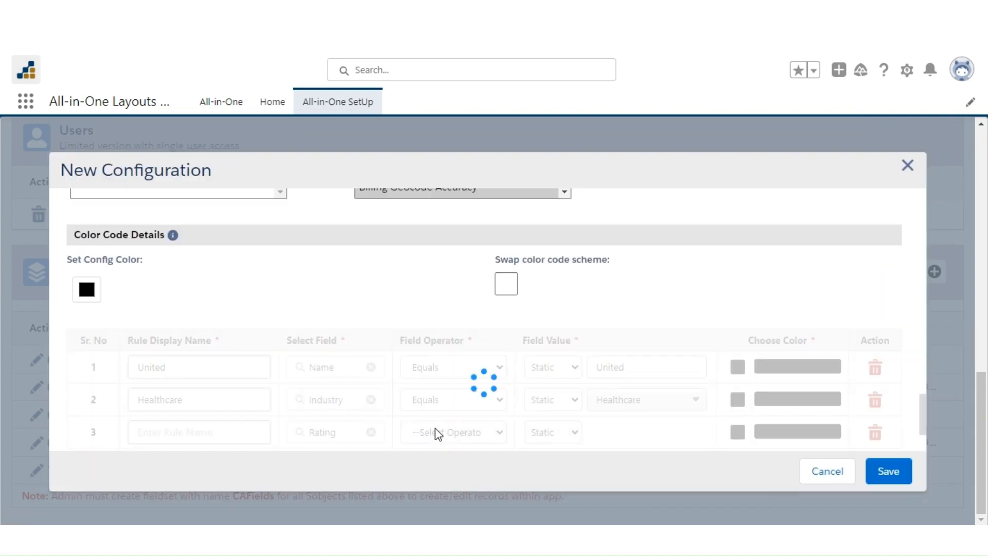
left_click(435, 432)
left_click(427, 336)
left_click(611, 432)
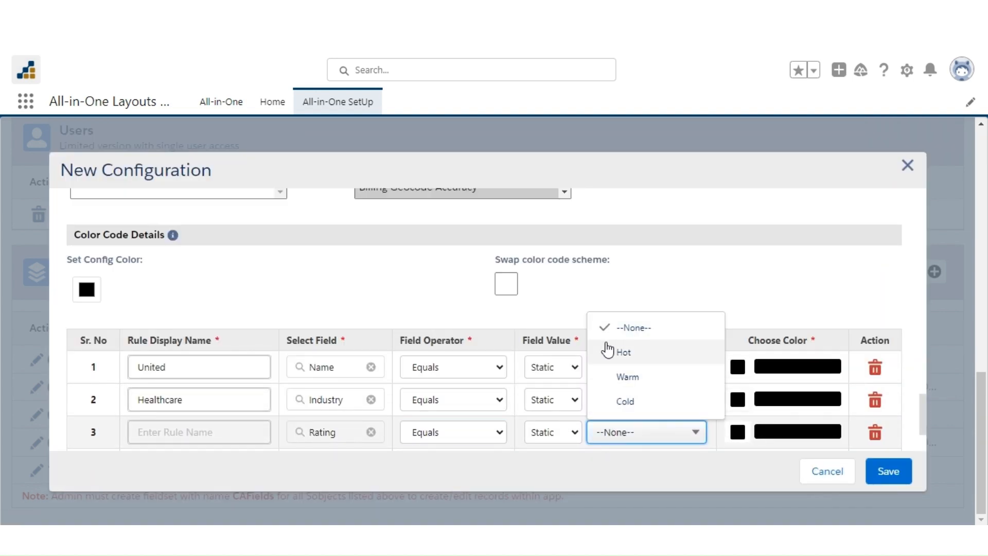
left_click(611, 347)
left_click(135, 431)
left_click(201, 267)
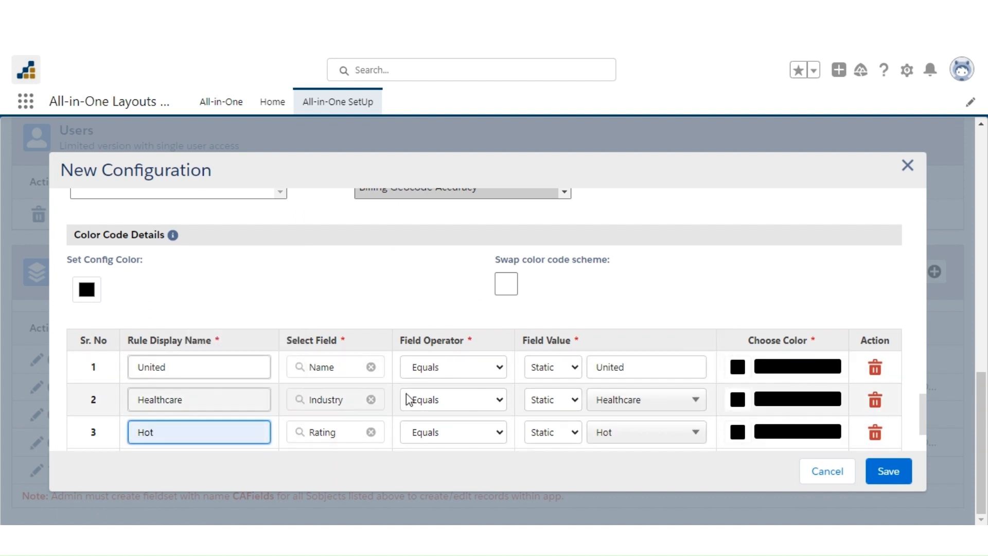
- Define a fourth color code rule, named 10000, for Annual Revenue equal to 10000
scroll(326, 400, "down", 2)
left_click(327, 396)
scroll(178, 371, "down", 3)
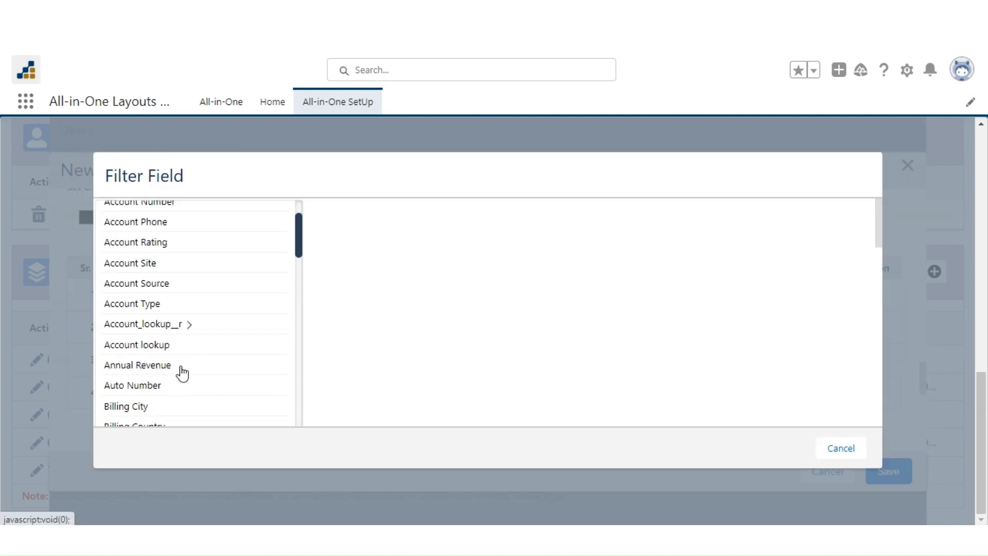
left_click(172, 299)
left_click(380, 320)
left_click(473, 392)
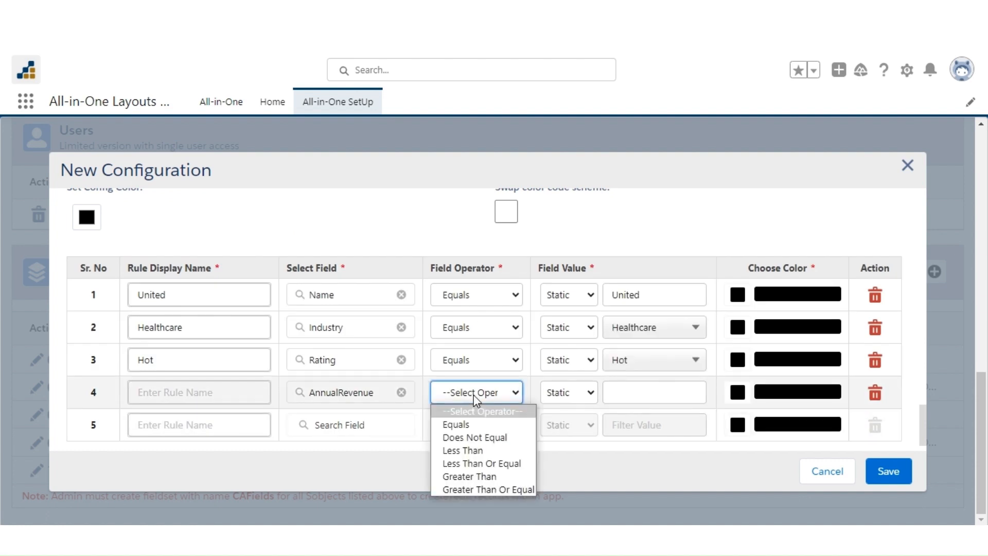
left_click(460, 423)
left_click(654, 393)
type("10000")
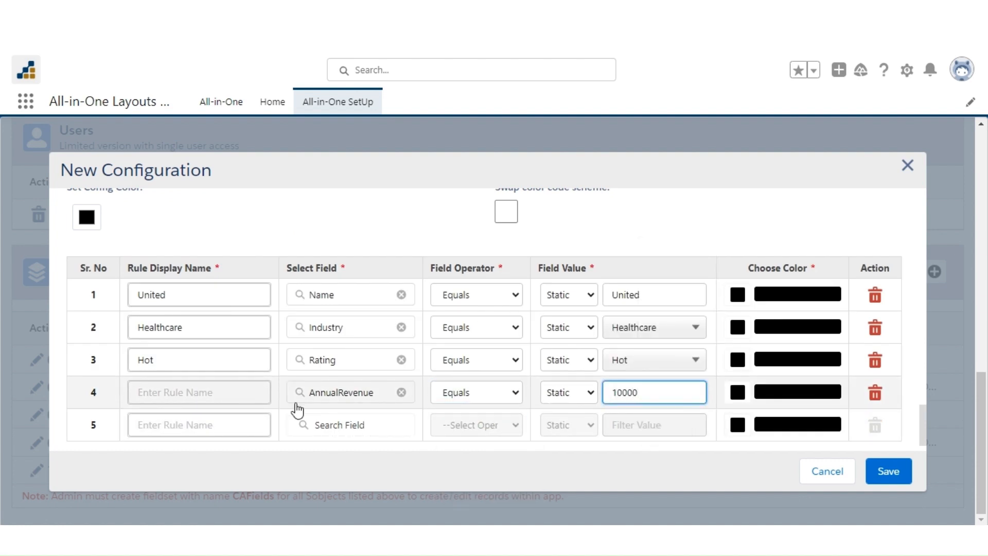
left_click(206, 392)
type("10000")
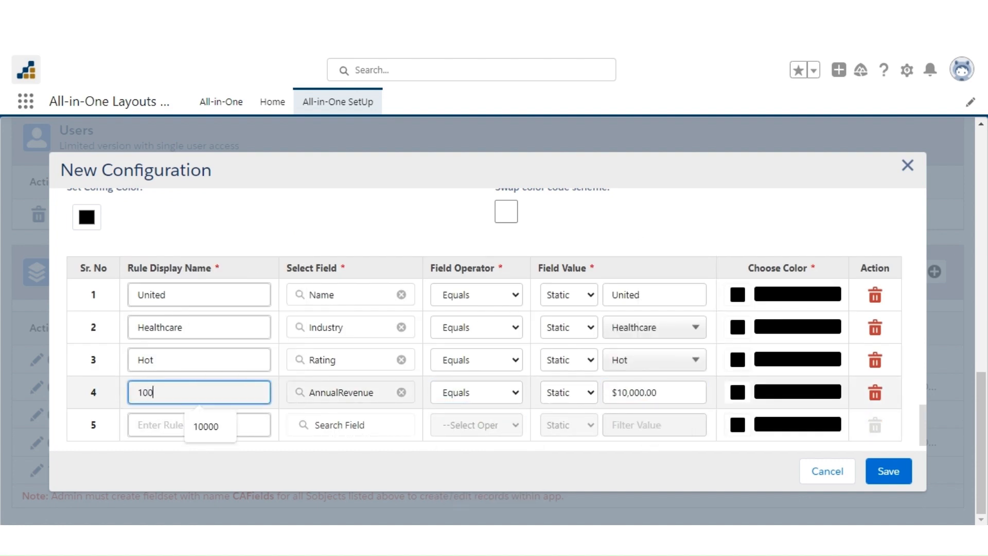
- Define a fifth color code rule, named Prospect, for Account Type equal to Prospect
left_click(360, 430)
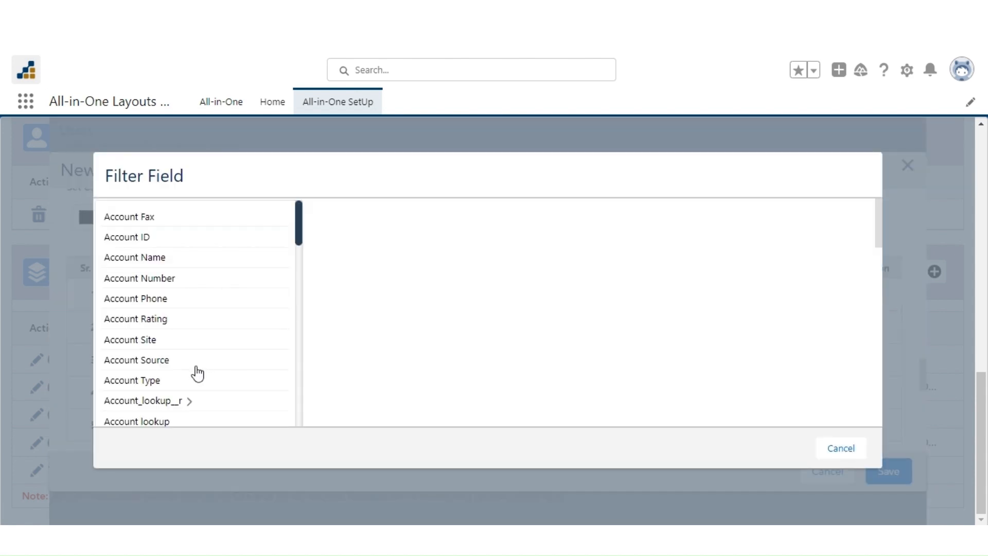
left_click(196, 379)
left_click(410, 314)
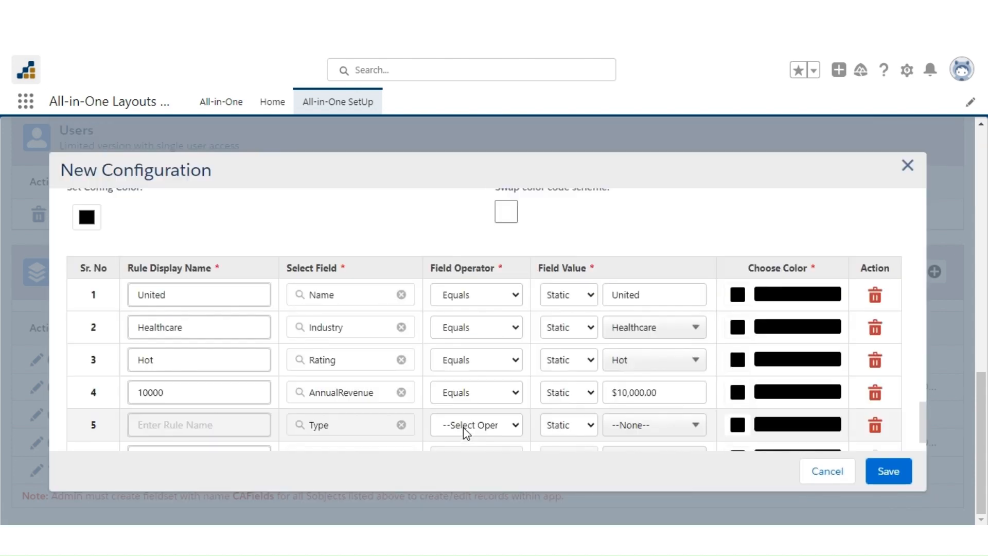
left_click(464, 425)
left_click(456, 327)
left_click(627, 434)
scroll(647, 388, "down", 2)
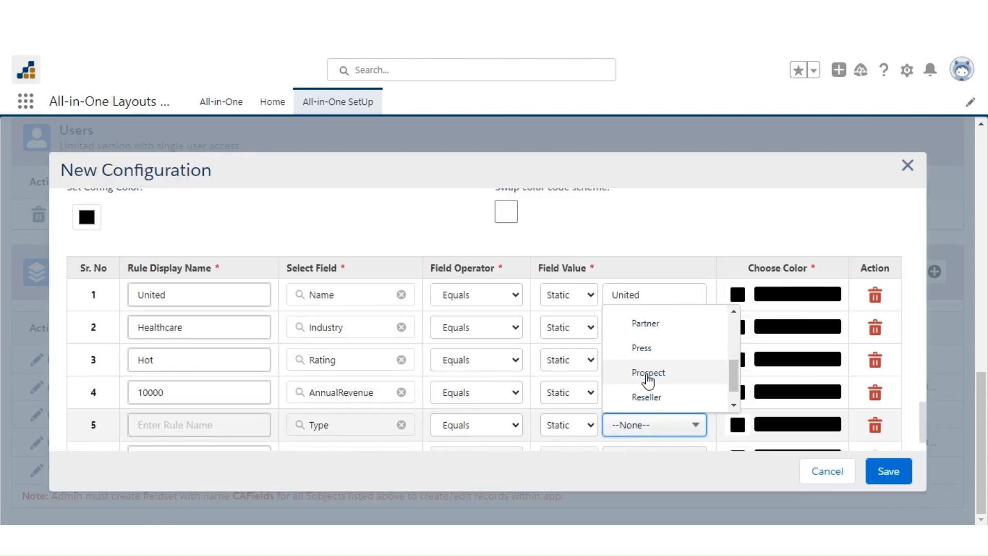
left_click(647, 379)
left_click(215, 417)
type("Prospect")
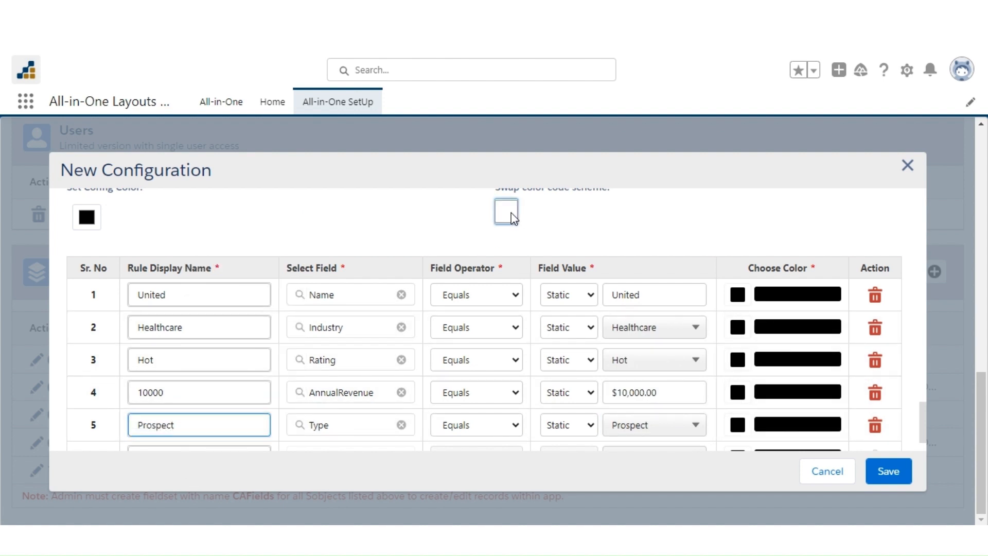
- Enable the swapped color code scheme and set the United rule's color to a light violet
left_click(506, 211)
left_click(738, 297)
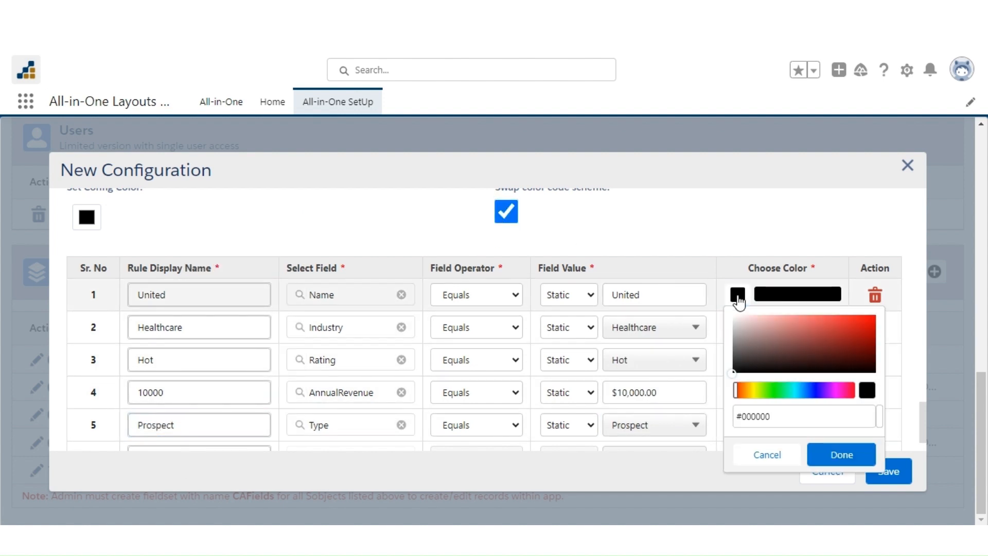
left_click(818, 391)
left_click(808, 328)
left_click(841, 455)
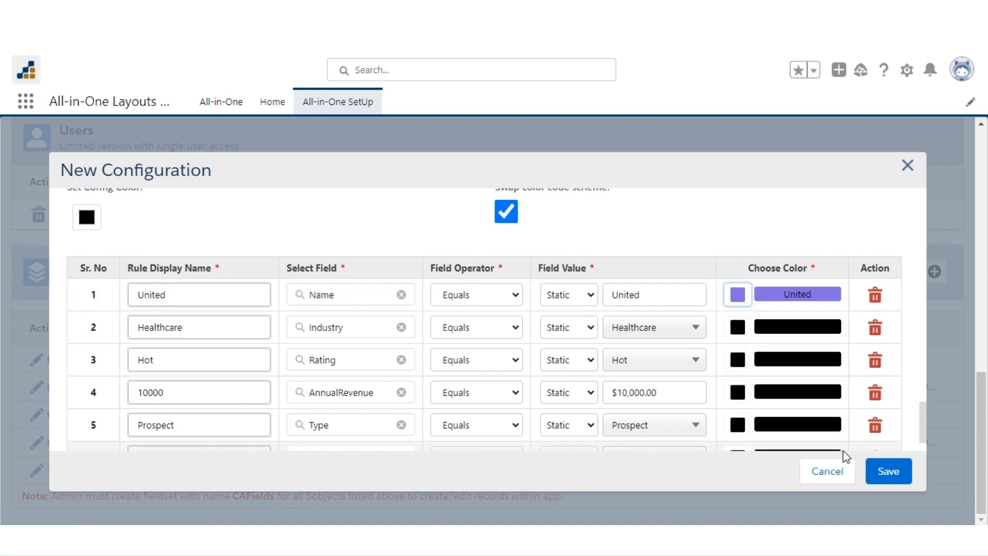
- Set the Healthcare rule's color to a muted yellow and the Hot rule's color to a light red
left_click(741, 328)
left_click(754, 423)
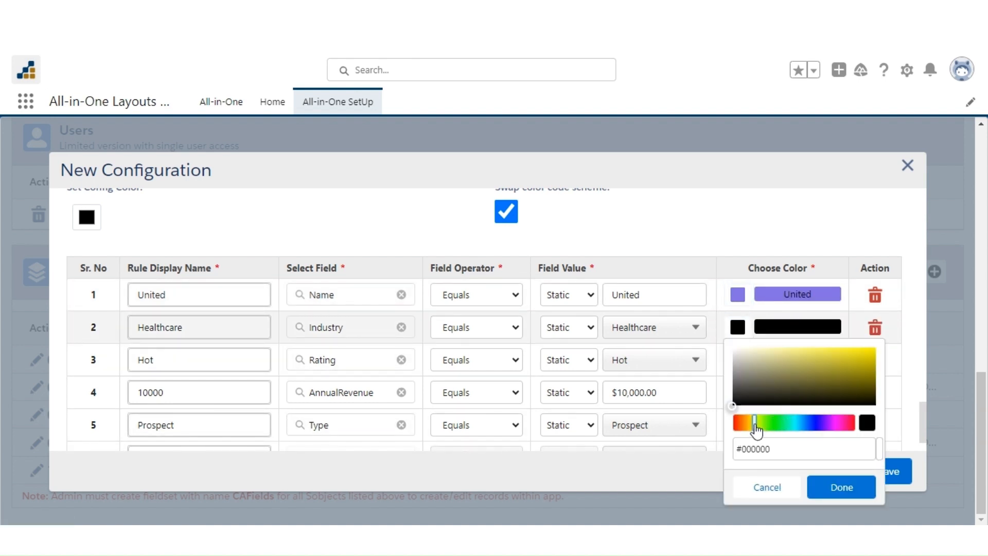
left_click(807, 363)
left_click(841, 486)
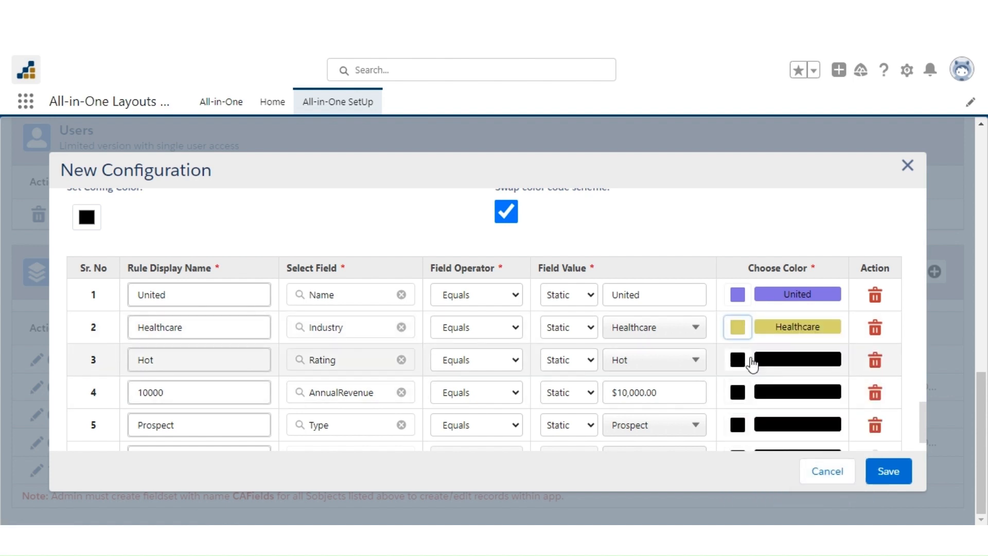
left_click(738, 360)
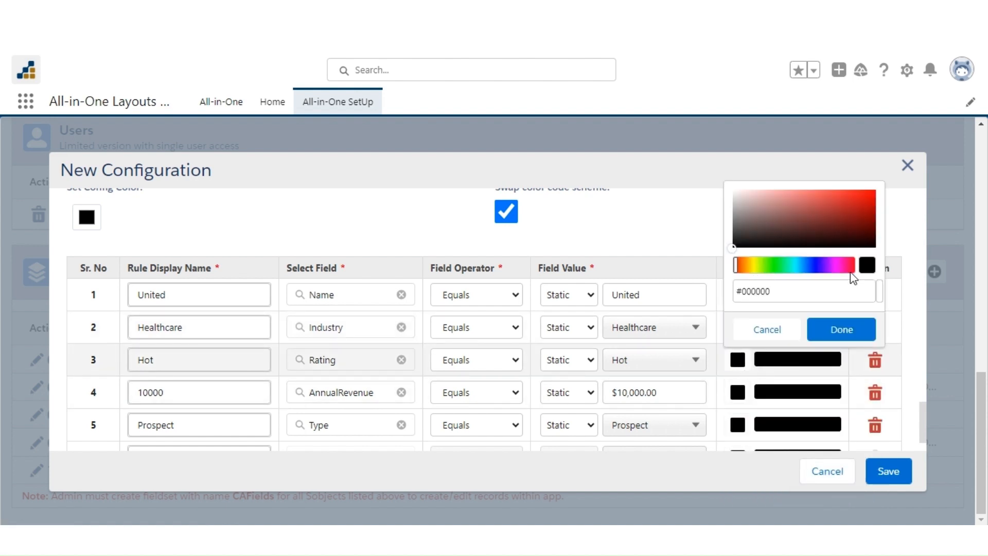
left_click(809, 196)
left_click(841, 329)
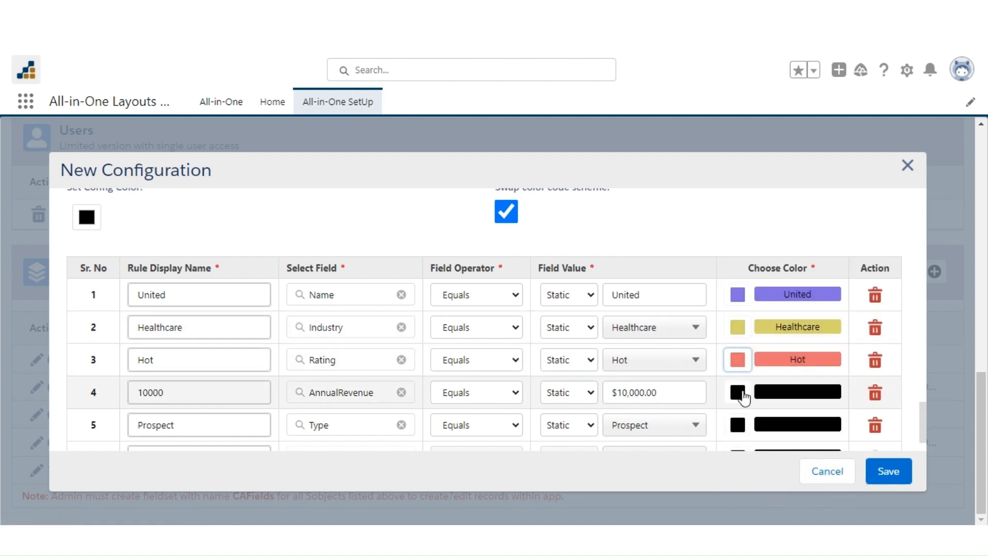
- Set the color of the 10000 rule to a light green
left_click(738, 393)
left_click(773, 297)
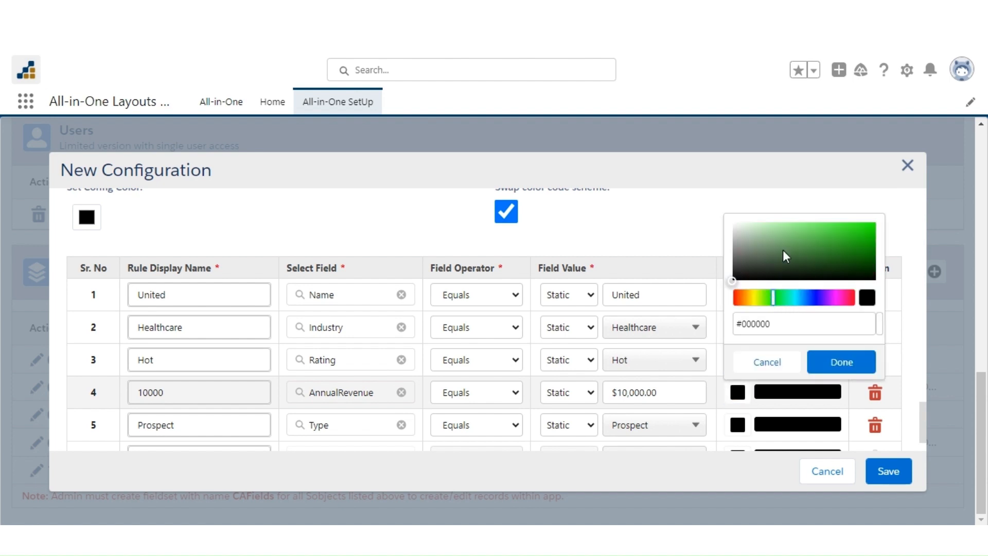
left_click(802, 230)
left_click(837, 364)
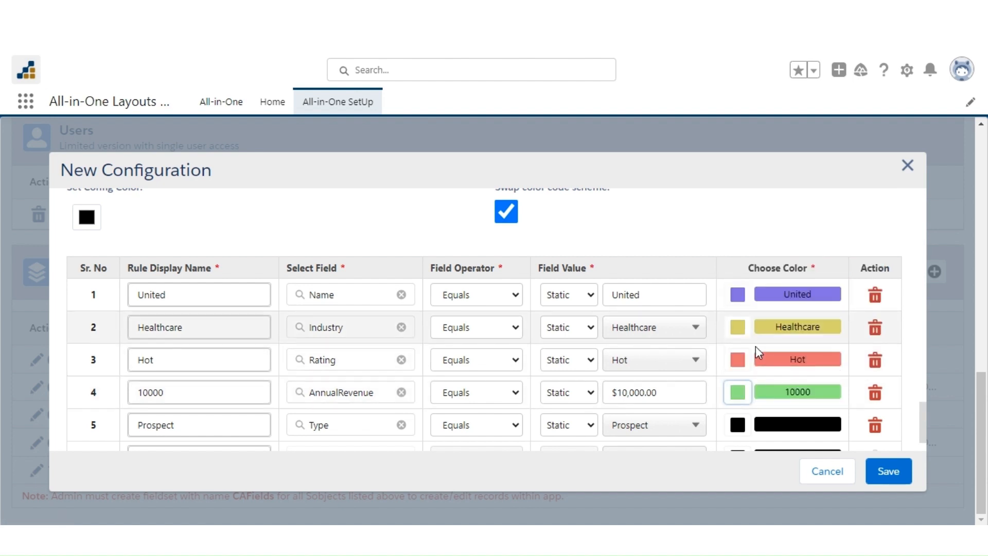
- Set the Prospect rule's color to pink and save the new Account configuration
left_click(738, 424)
left_click(840, 332)
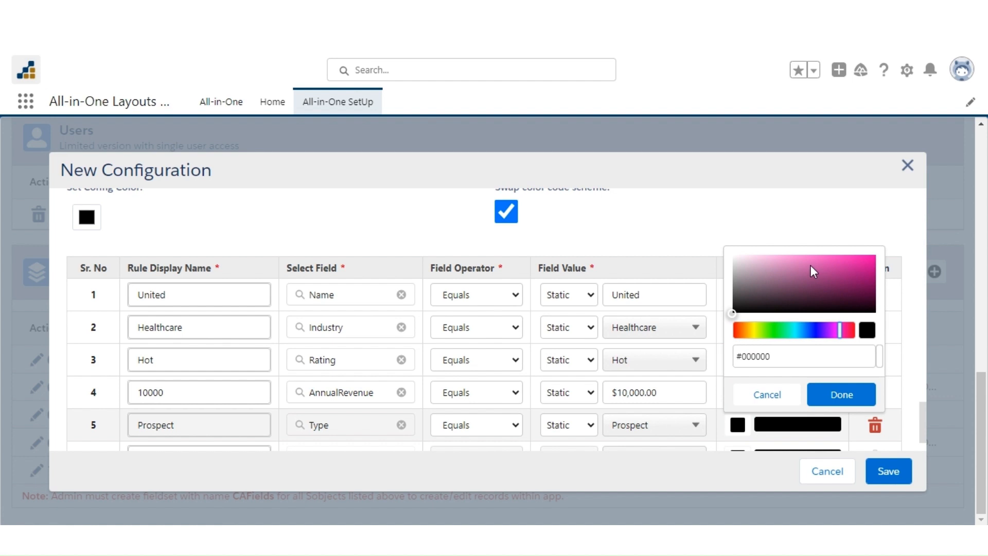
left_click(811, 268)
left_click(858, 396)
scroll(844, 394, "down", 2)
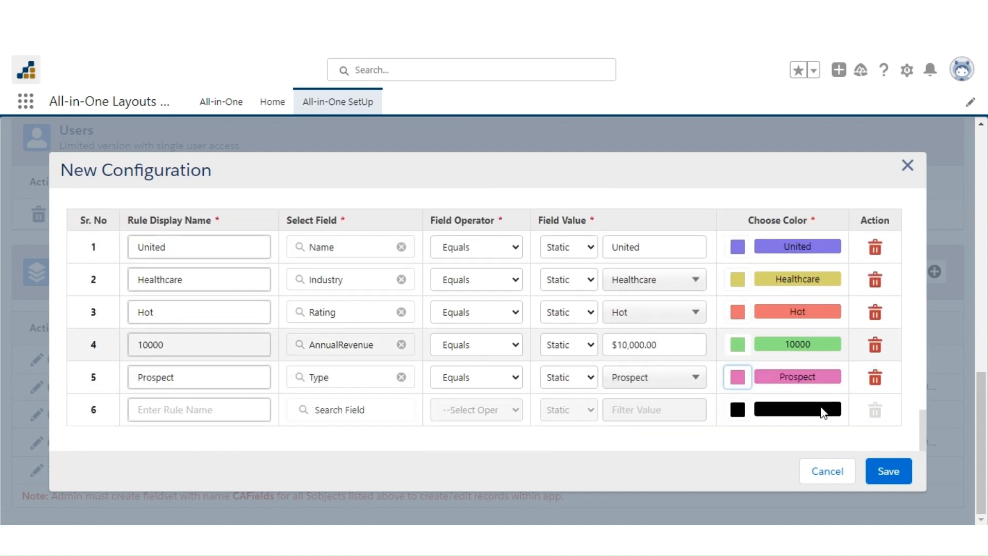
left_click(890, 472)
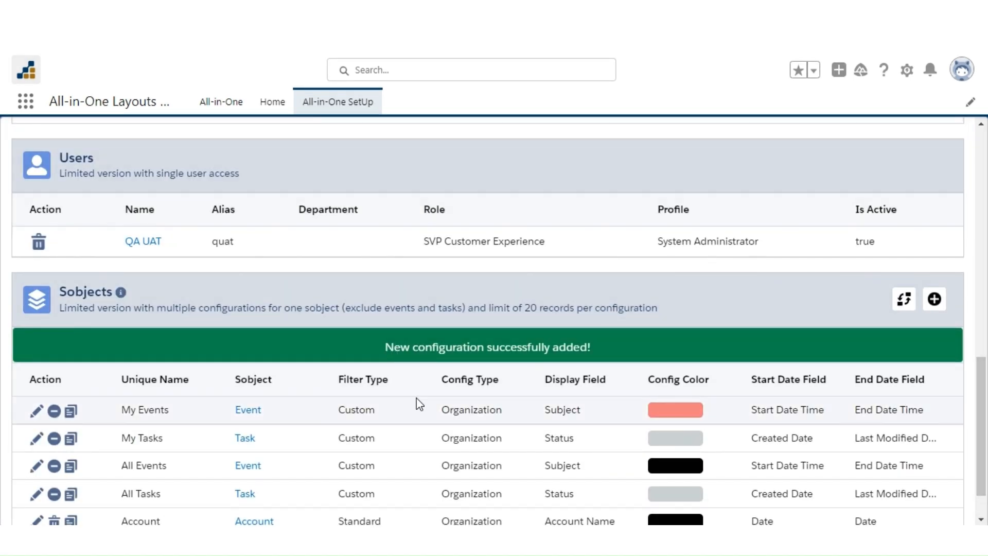
- Open the Account object's field sets from the Sobjects list and check the CAFields API name
scroll(419, 404, "down", 2)
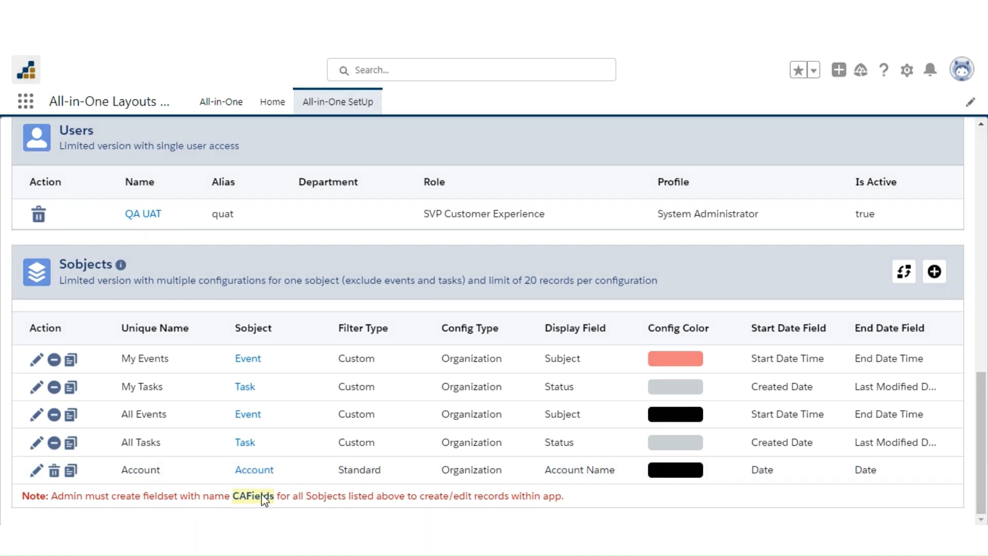
left_click(257, 471)
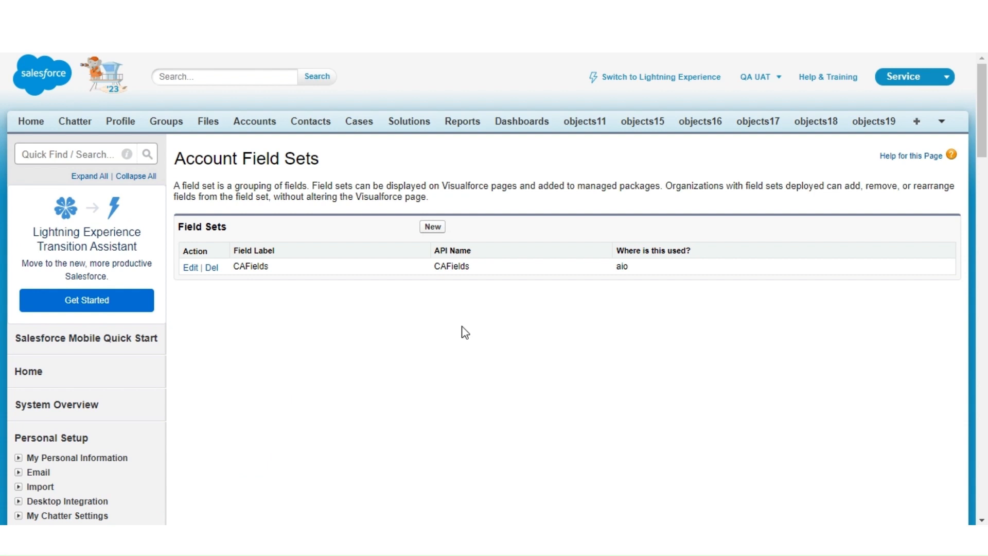
left_click_drag(470, 266, 437, 280)
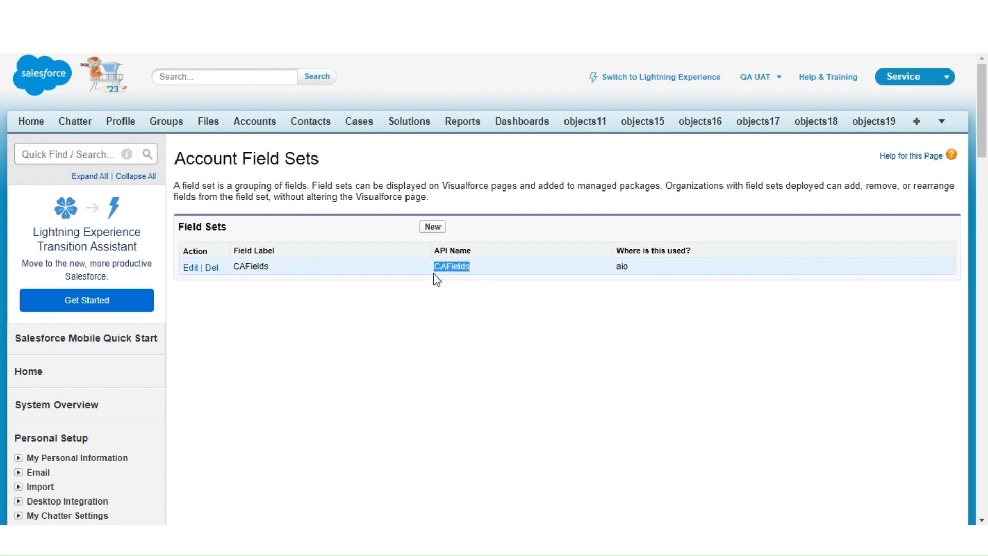
left_click(410, 279)
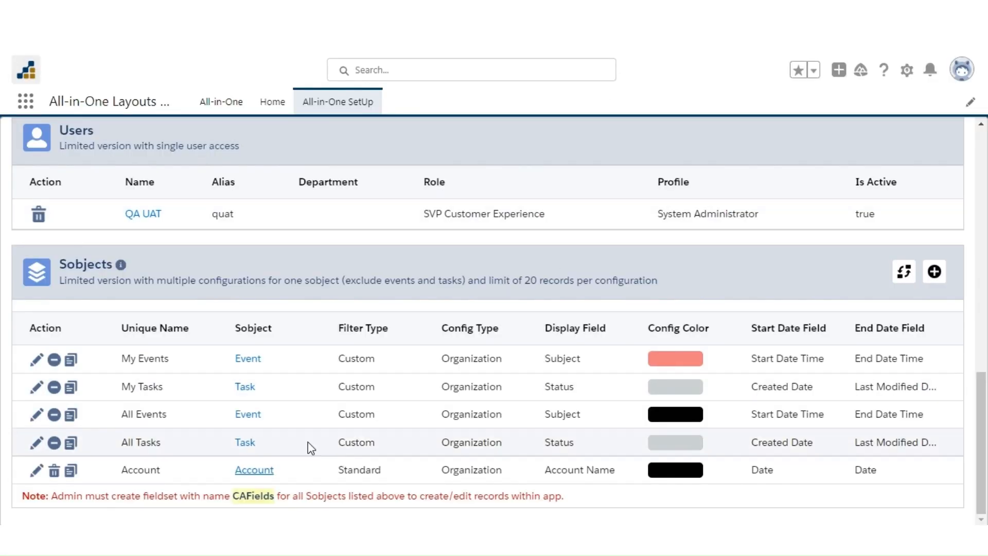
- Load the R : Account configuration in the All-in-One calendar and view the details of Pacific Coast Shipping
scroll(253, 342, "up", 15)
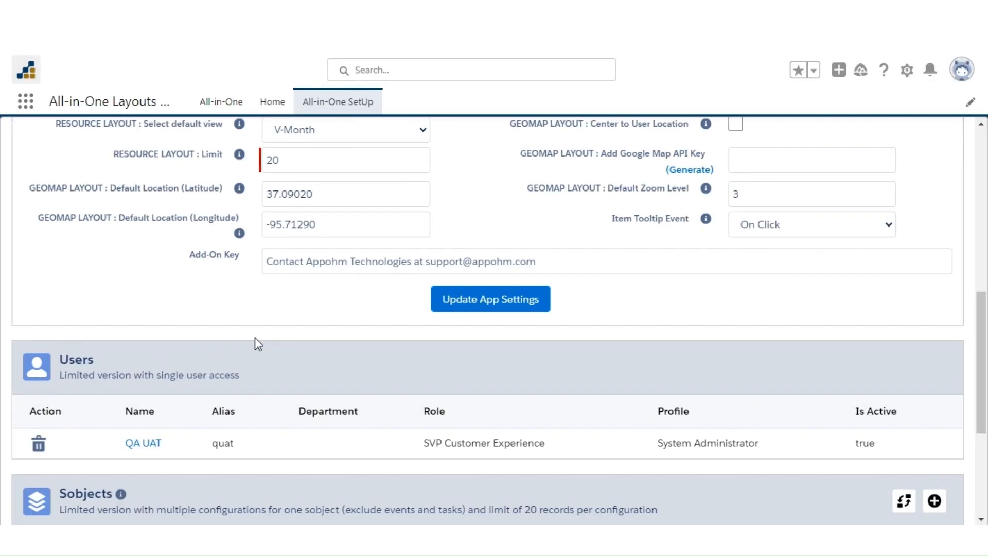
left_click(231, 109)
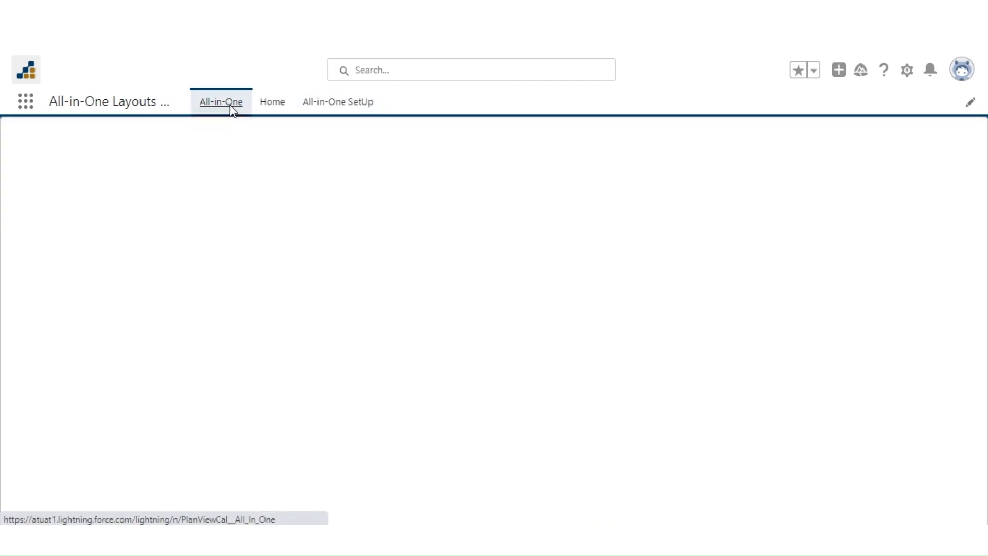
scroll(339, 404, "down", 2)
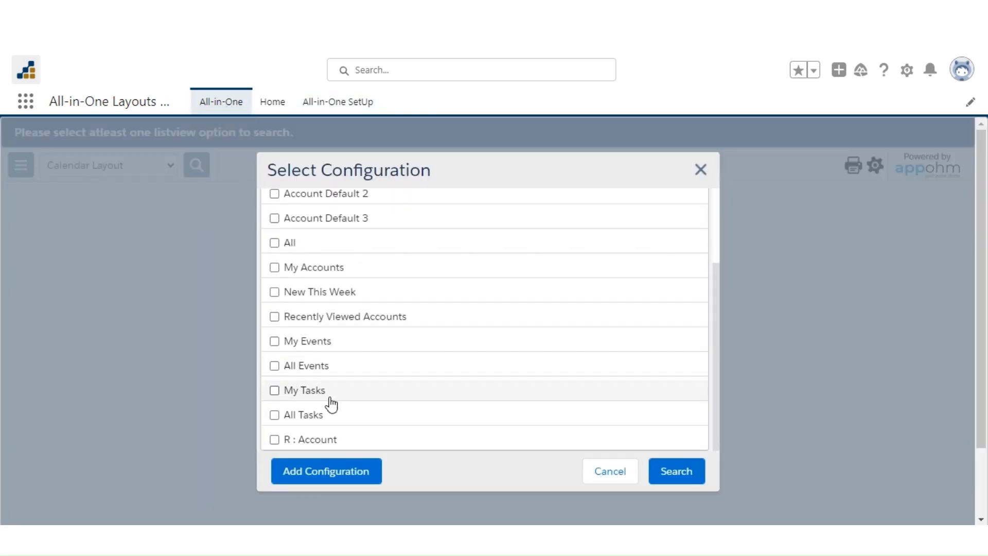
left_click(327, 439)
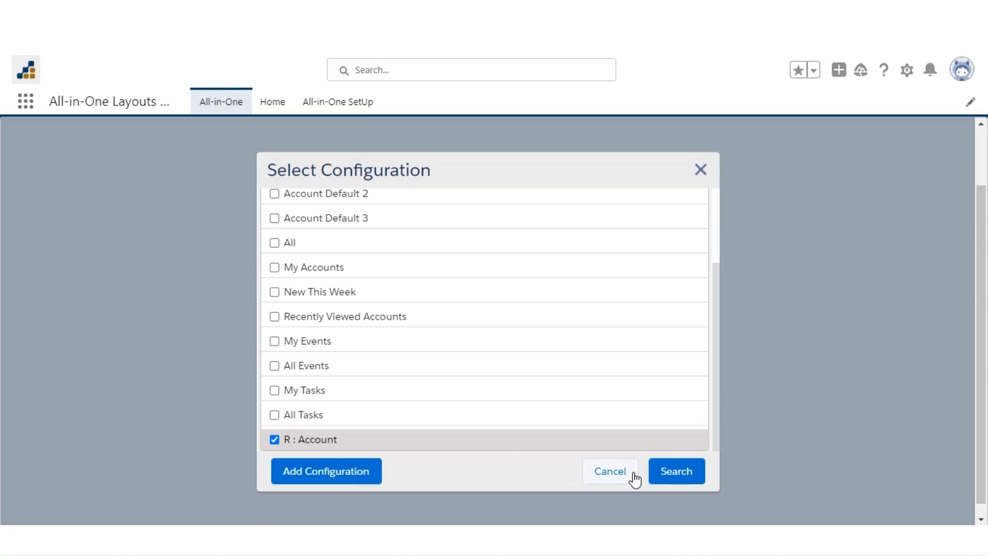
left_click(658, 470)
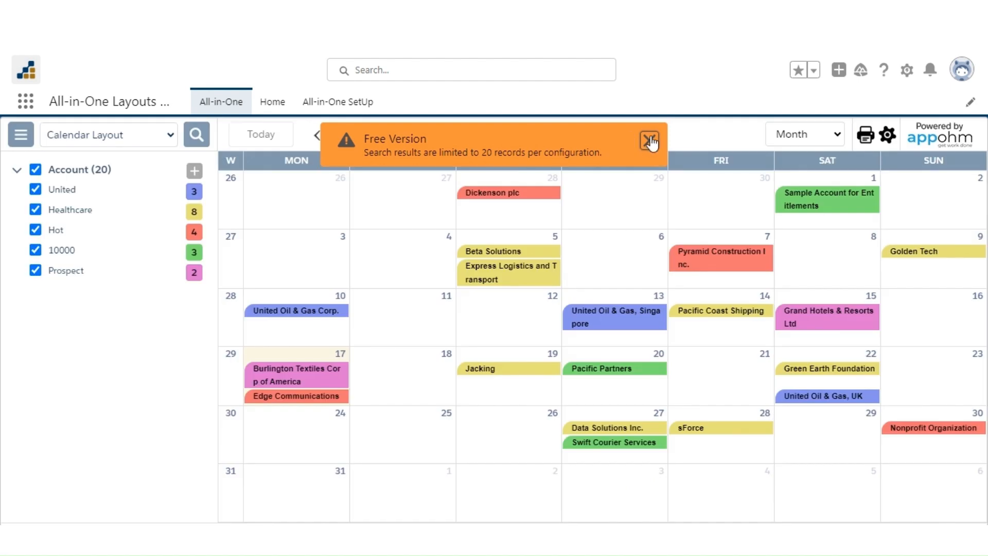
left_click(649, 140)
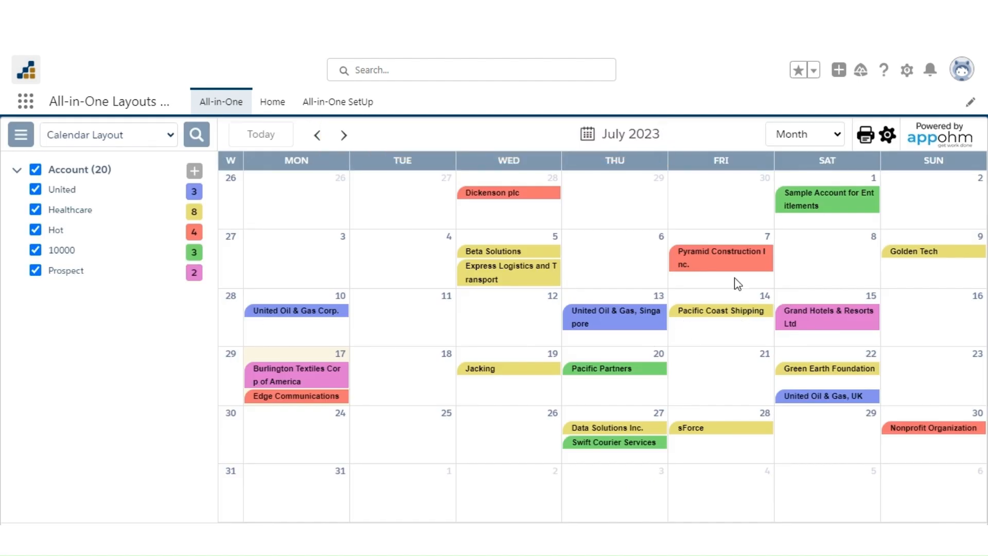
left_click(696, 313)
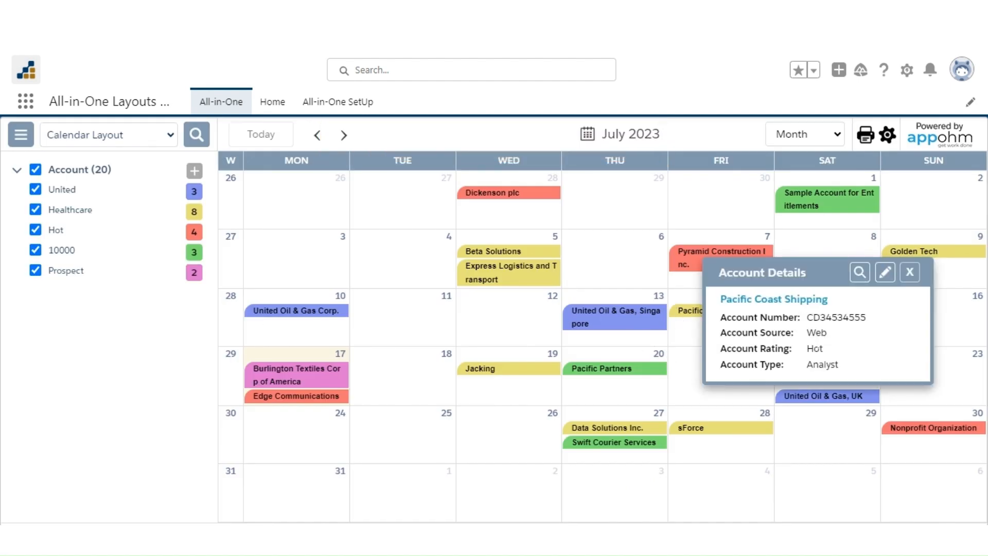
left_click(909, 272)
- Show the calendar by week, by day and as a list
left_click(798, 135)
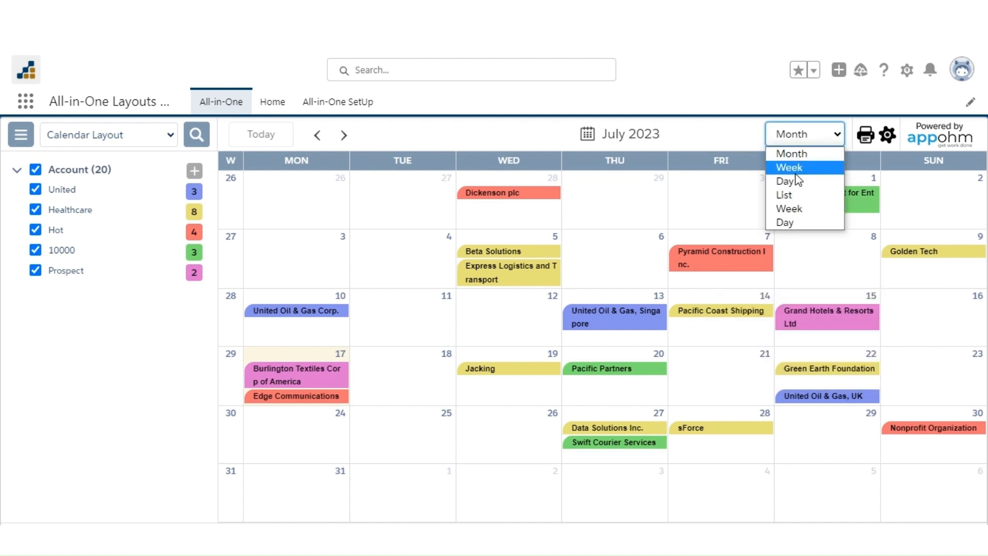
left_click(790, 167)
left_click(797, 138)
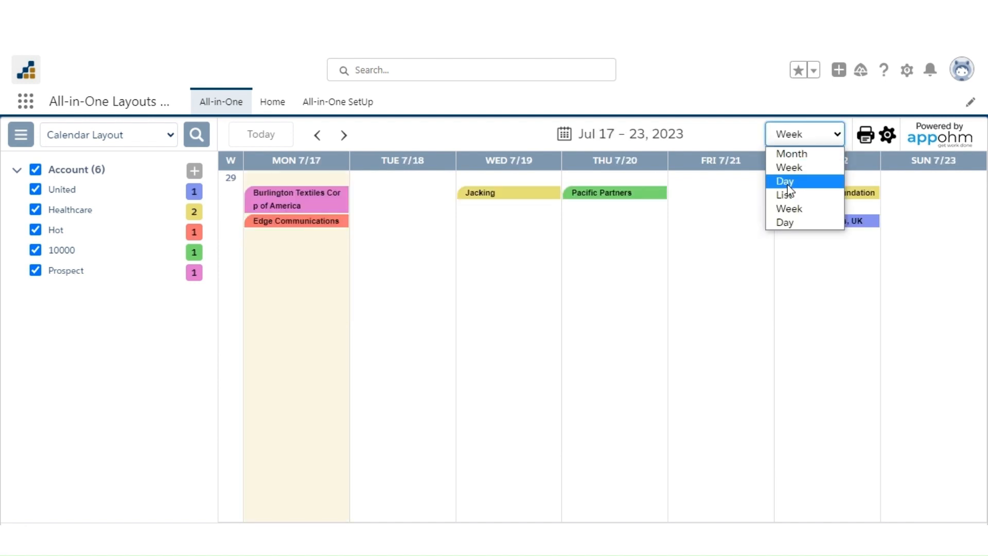
left_click(792, 184)
left_click(795, 139)
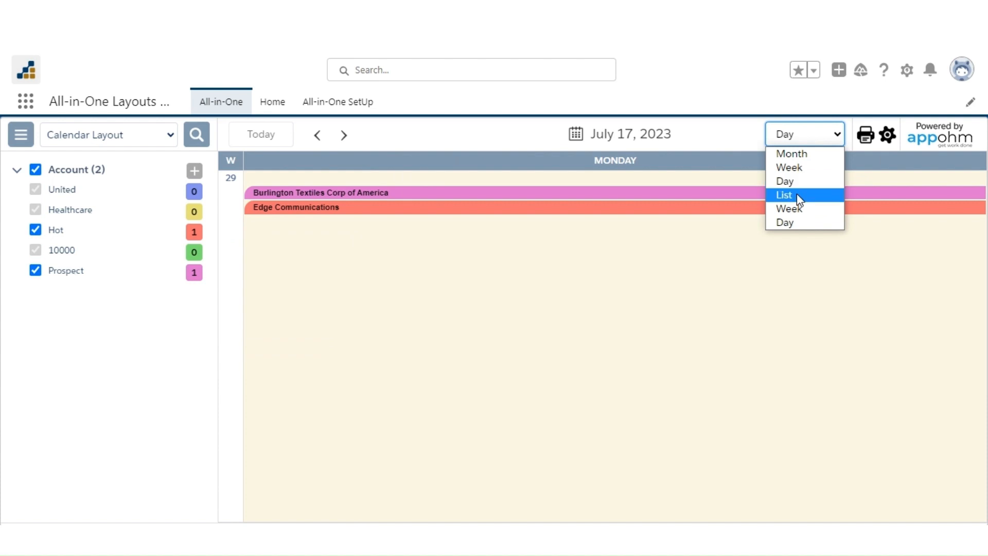
left_click(798, 196)
- Show the calendar in the hourly week and day views and return it to the Month view
left_click(799, 140)
left_click(804, 208)
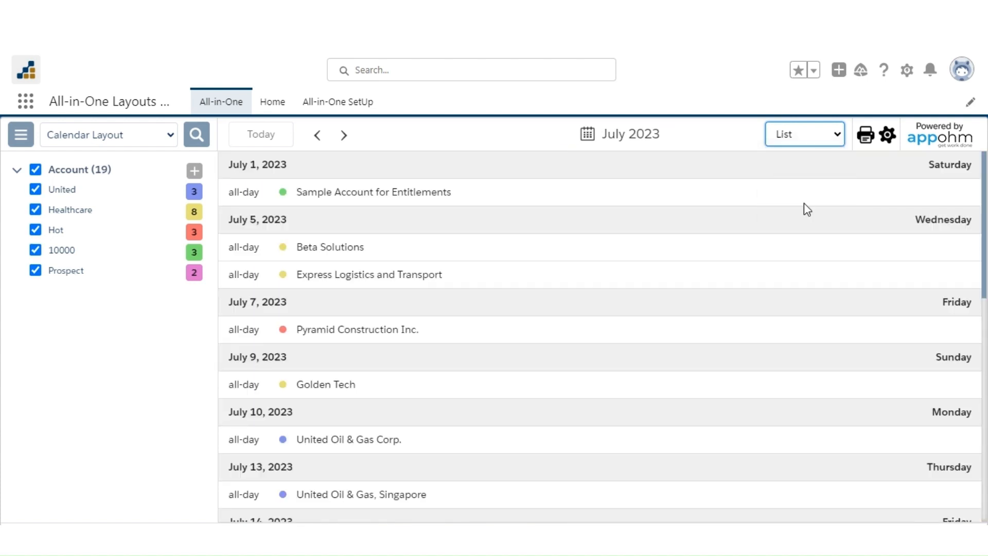
left_click(804, 139)
left_click(805, 221)
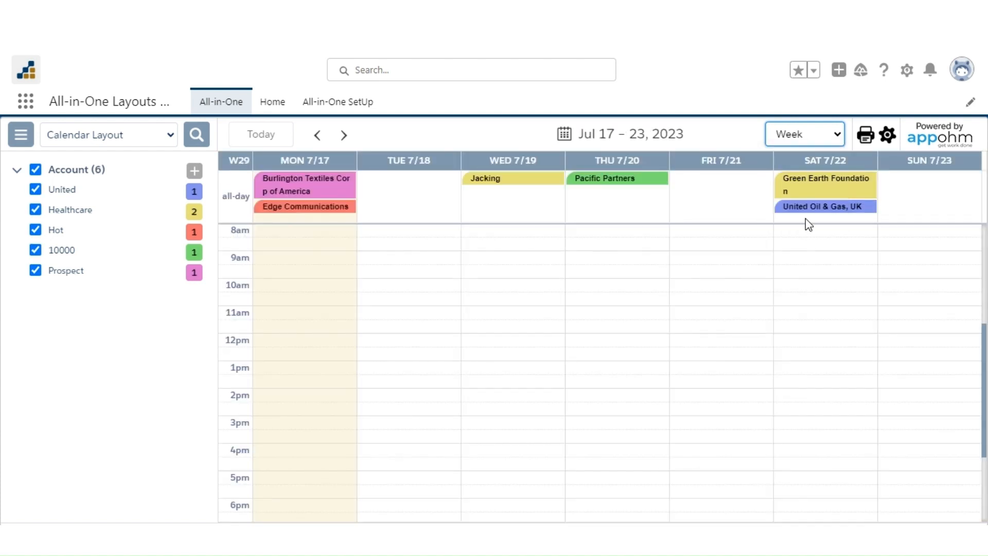
left_click(799, 139)
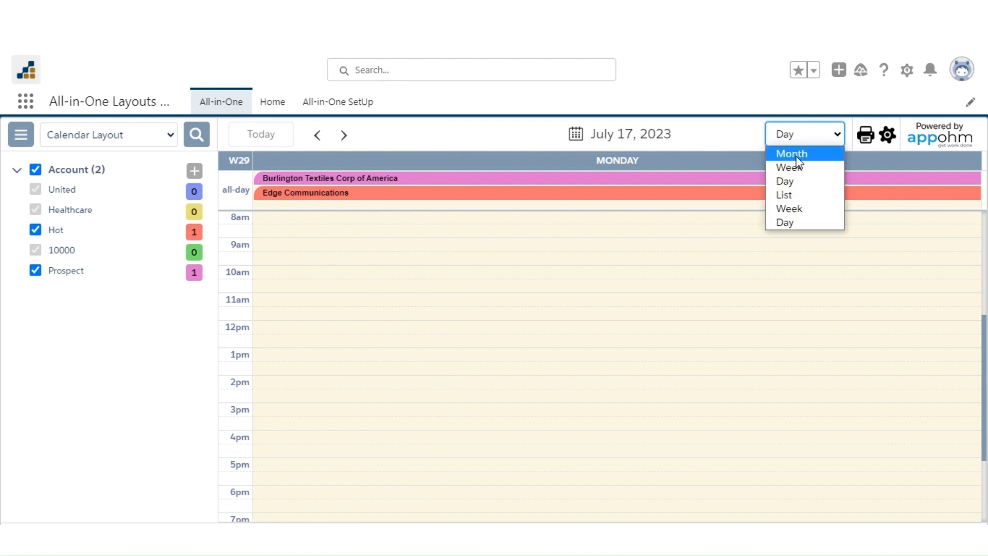
left_click(792, 154)
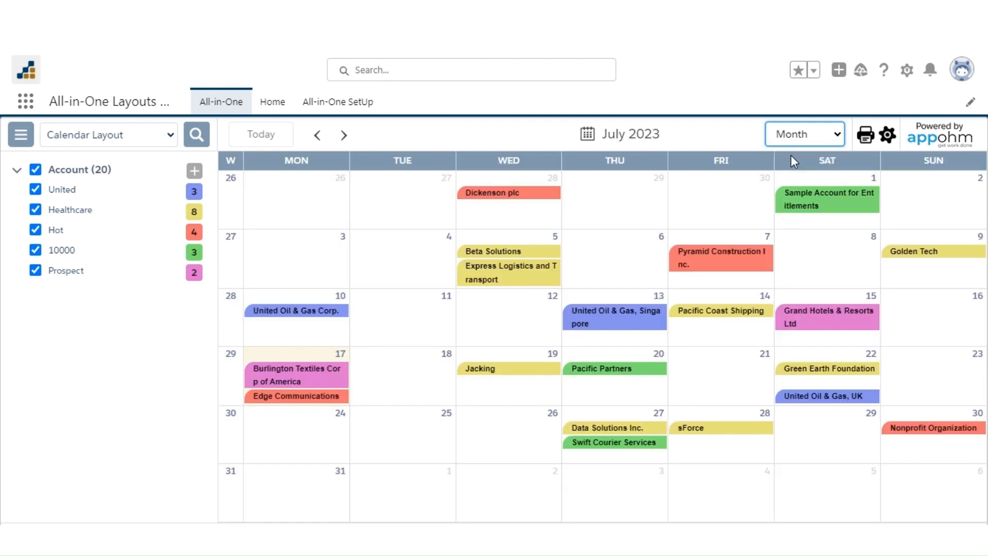
- Run Search Like Me on Pacific Coast Shipping, matching Account Source or Billing City, with white text color
left_click(698, 311)
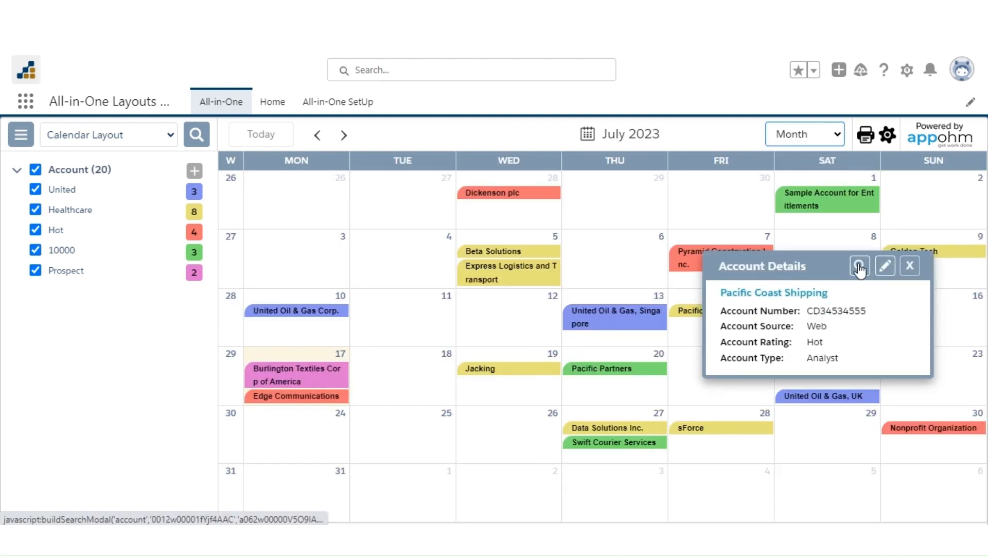
left_click(859, 267)
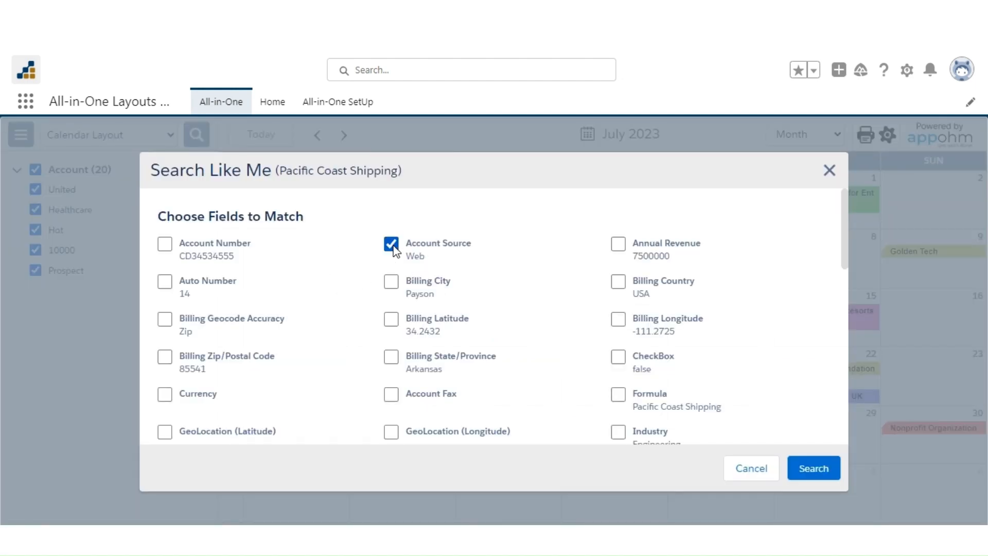
left_click(391, 281)
scroll(304, 363, "down", 10)
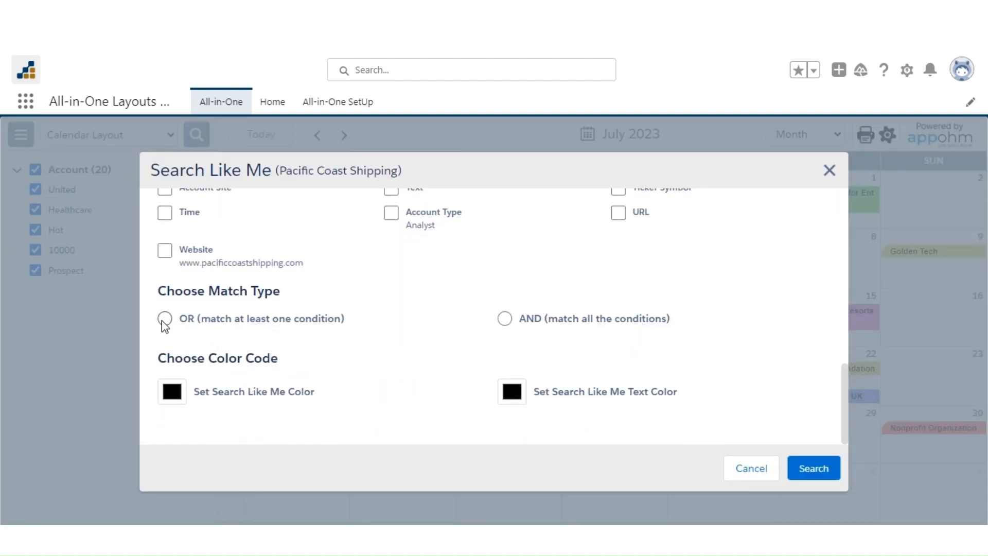
left_click(512, 394)
left_click(511, 208)
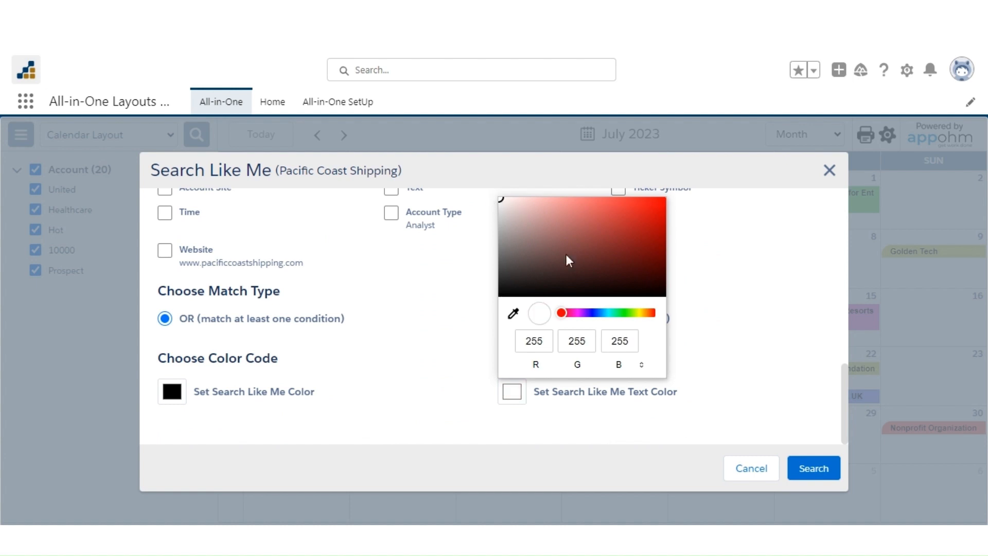
left_click(749, 403)
left_click(813, 469)
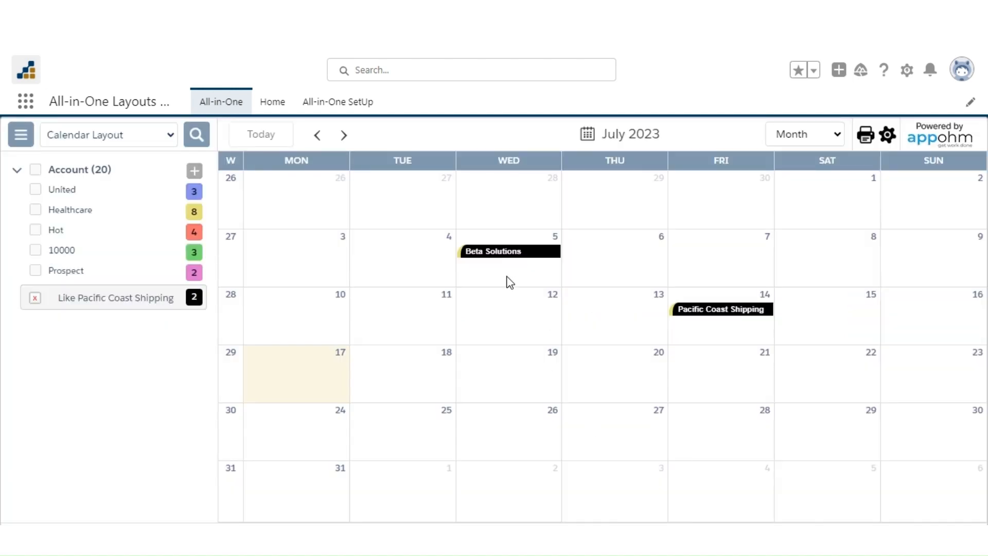
- Review the criteria of the Like Pacific Coast Shipping search and remove it from the account list
mouse_move(100, 298)
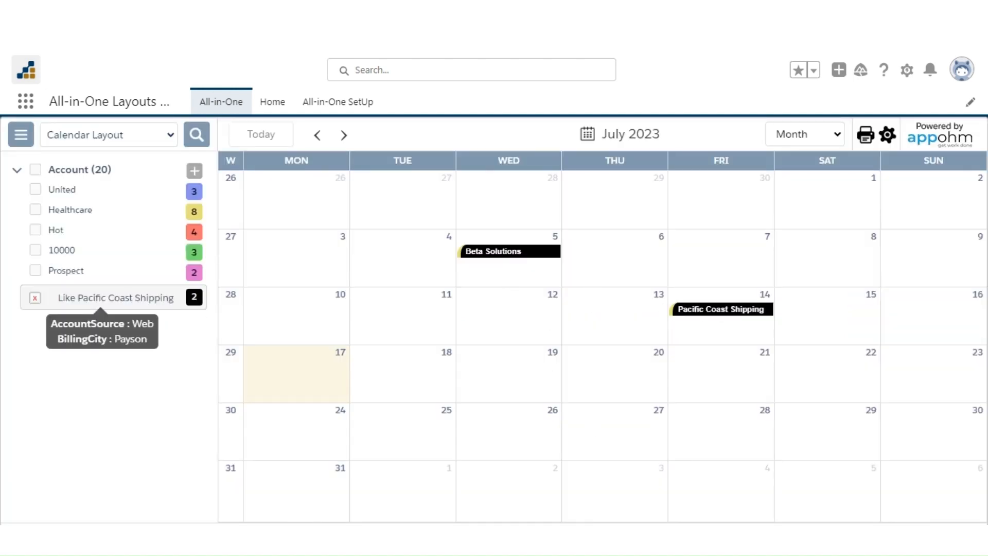
left_click(36, 299)
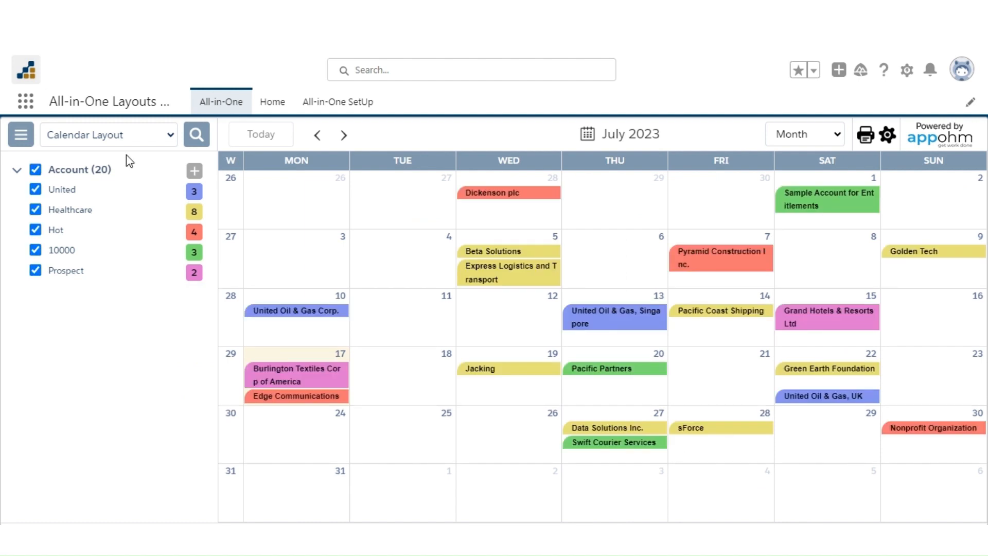
- Switch to the Planner Layout and look across the 2023 monthly timeline to its action column
left_click(115, 137)
left_click(86, 164)
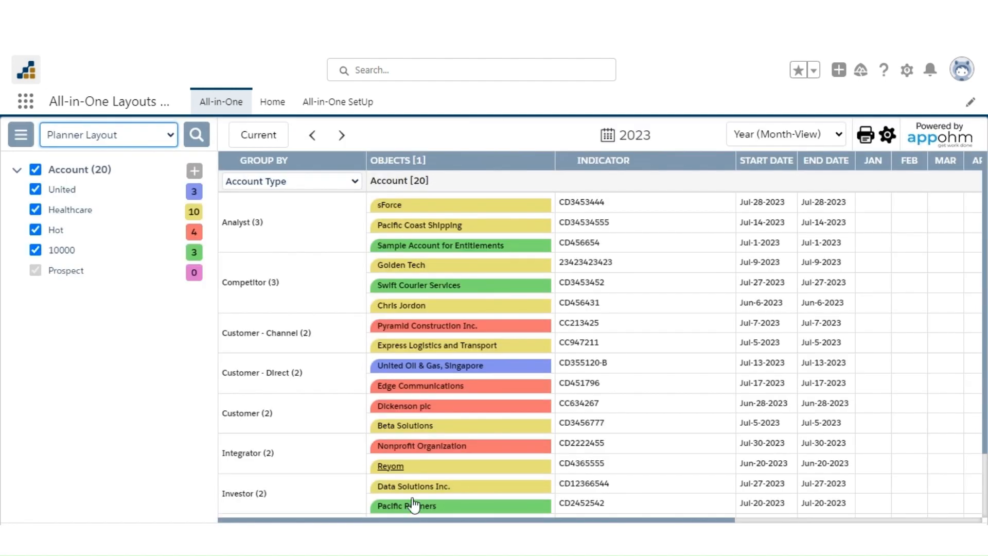
left_click_drag(417, 521, 665, 522)
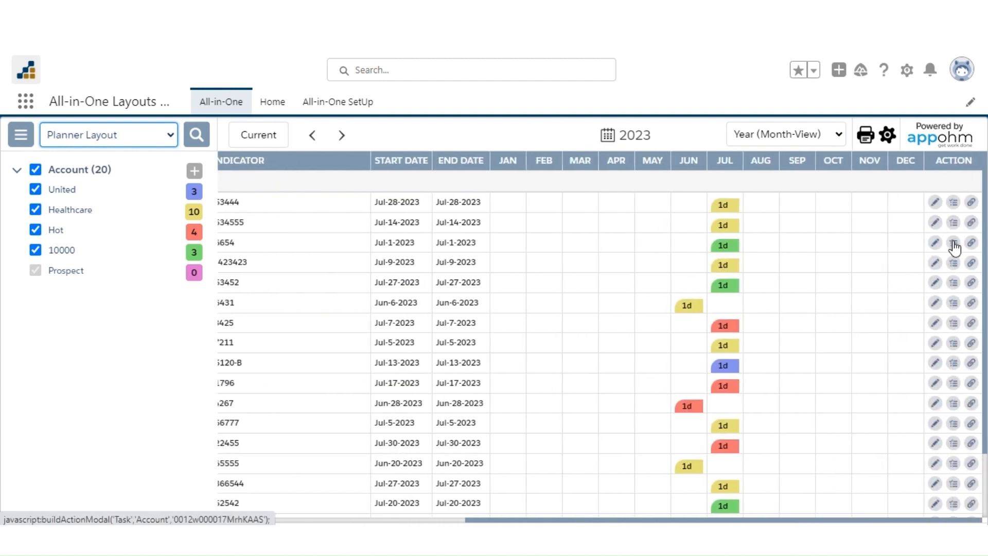
- Show the planner in Quarter (Week-View) for the current period, Month (Days-View) and Week (Day-View)
left_click(779, 137)
left_click(772, 171)
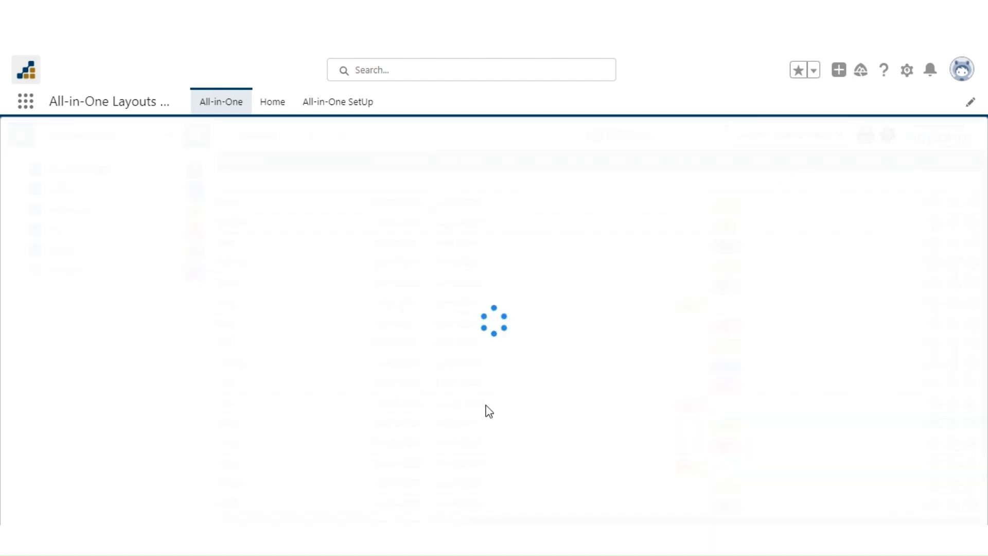
left_click(250, 134)
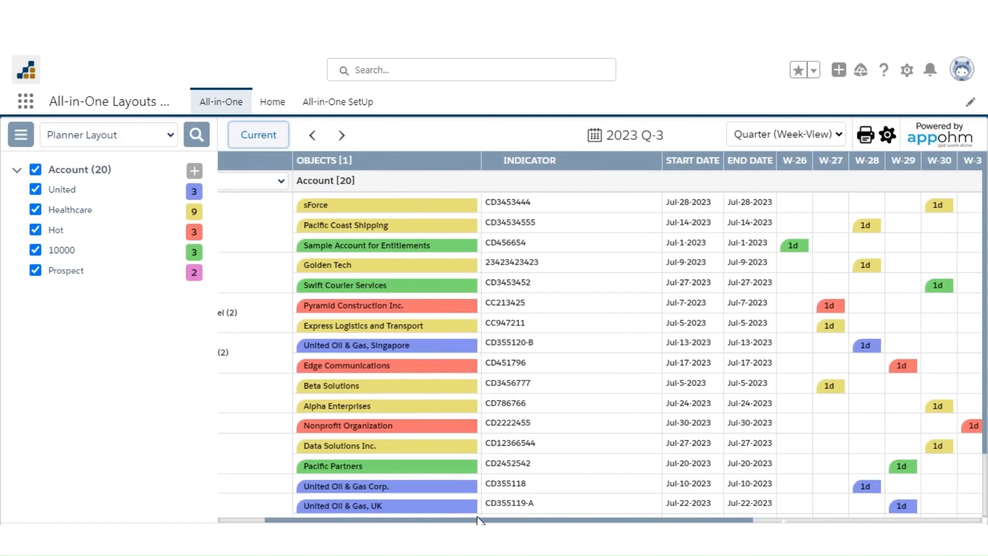
left_click(746, 135)
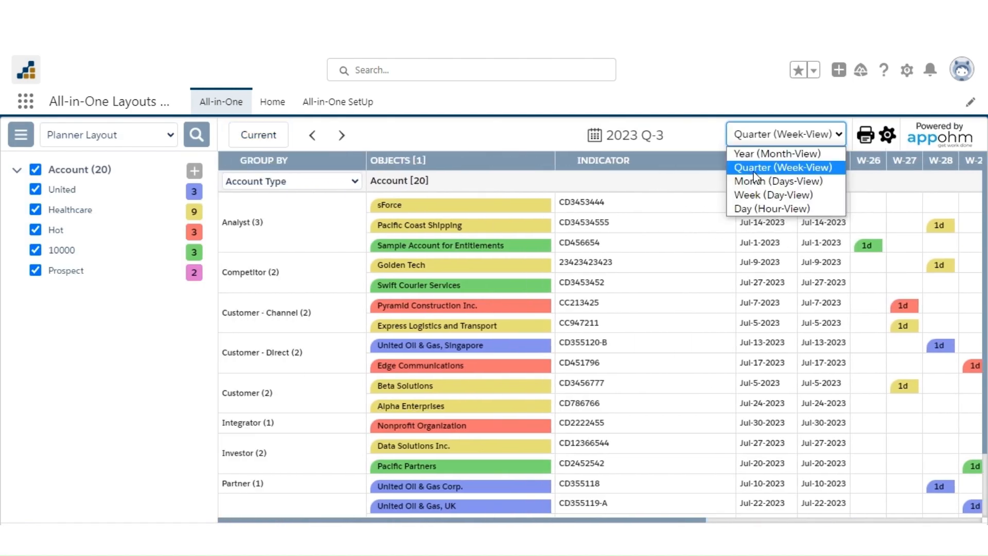
left_click(754, 178)
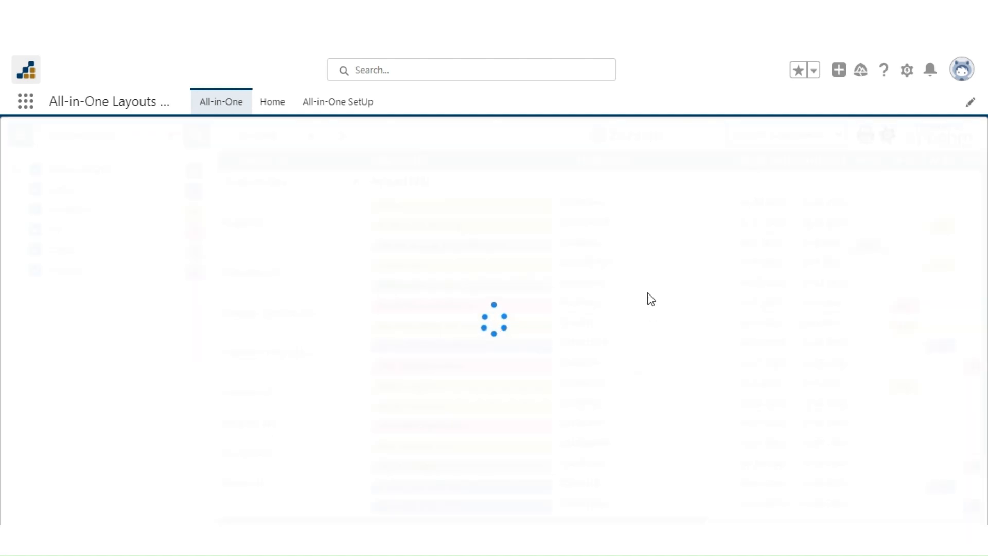
left_click(772, 134)
left_click(767, 194)
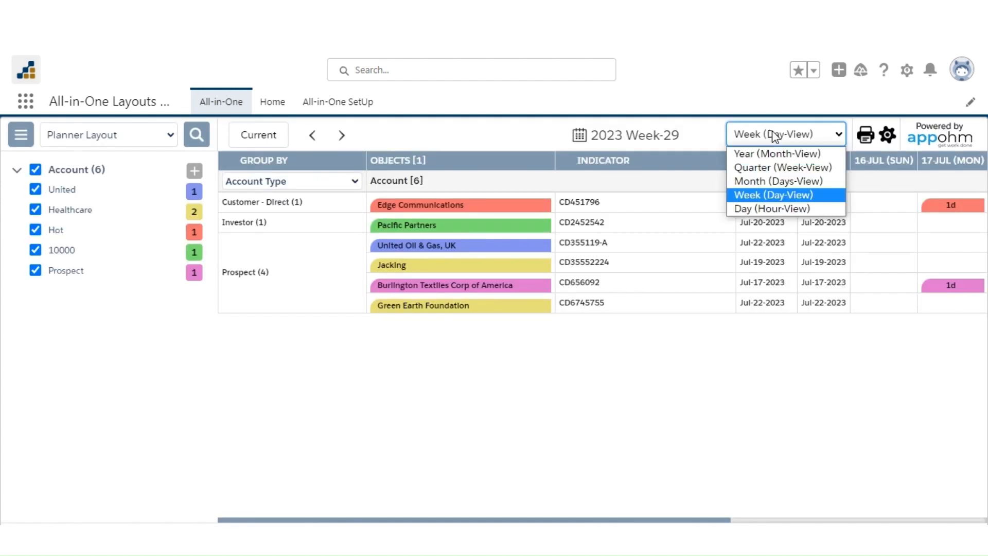
- Show the planner in Day (Hour-View) and switch to the GeoMap Layout
left_click(770, 134)
left_click(781, 209)
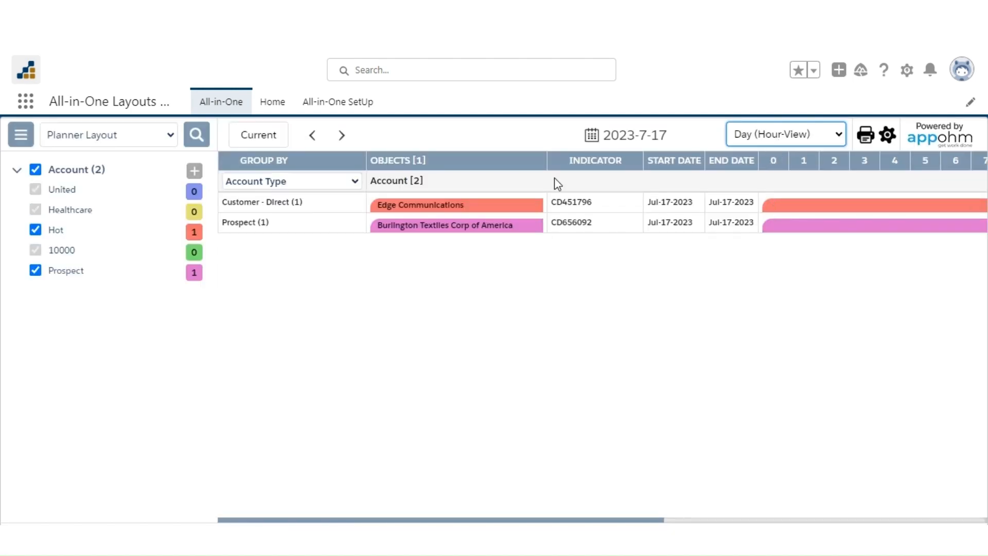
left_click(146, 139)
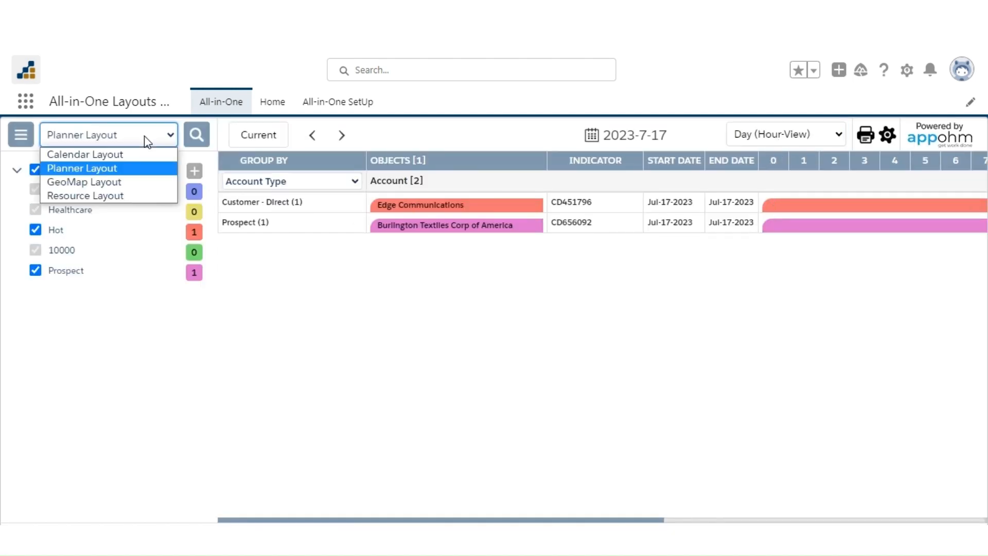
left_click(107, 180)
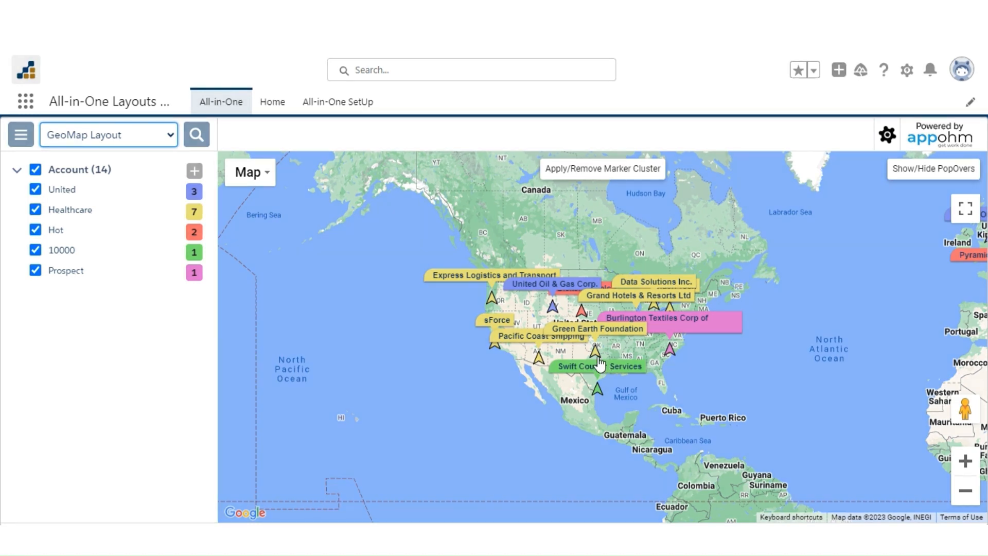
- Review the Green Earth Foundation account details on the map and toggle marker clustering on and off
left_click(597, 361)
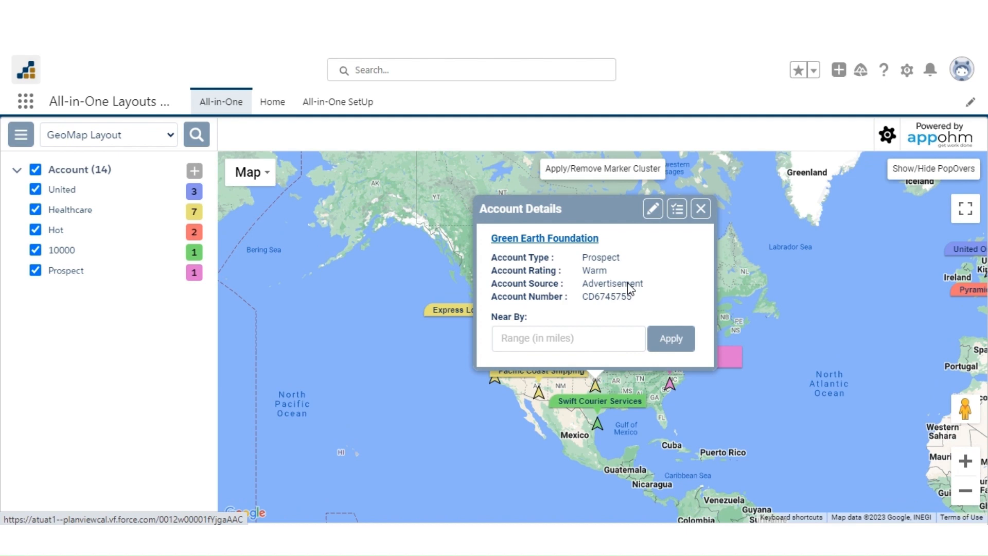
left_click(701, 211)
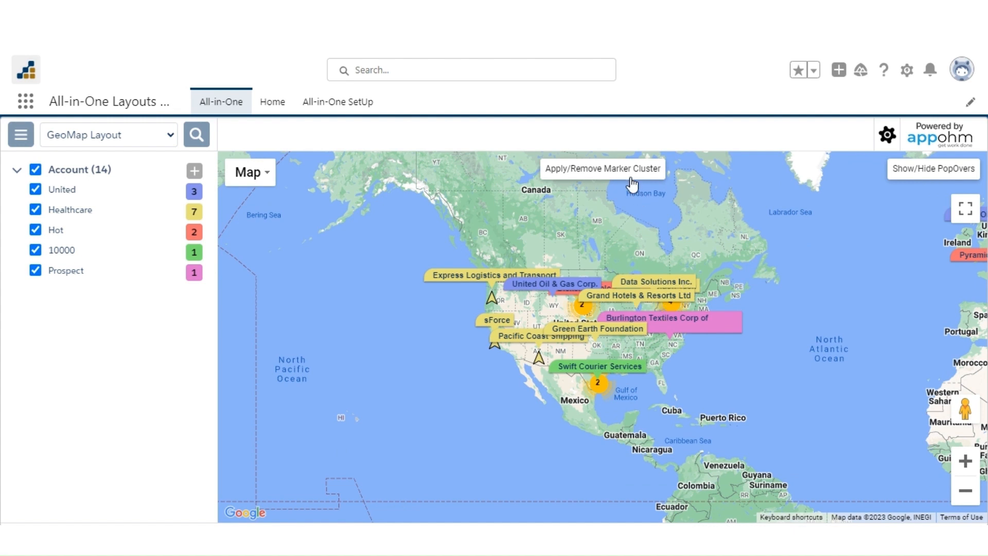
left_click(632, 175)
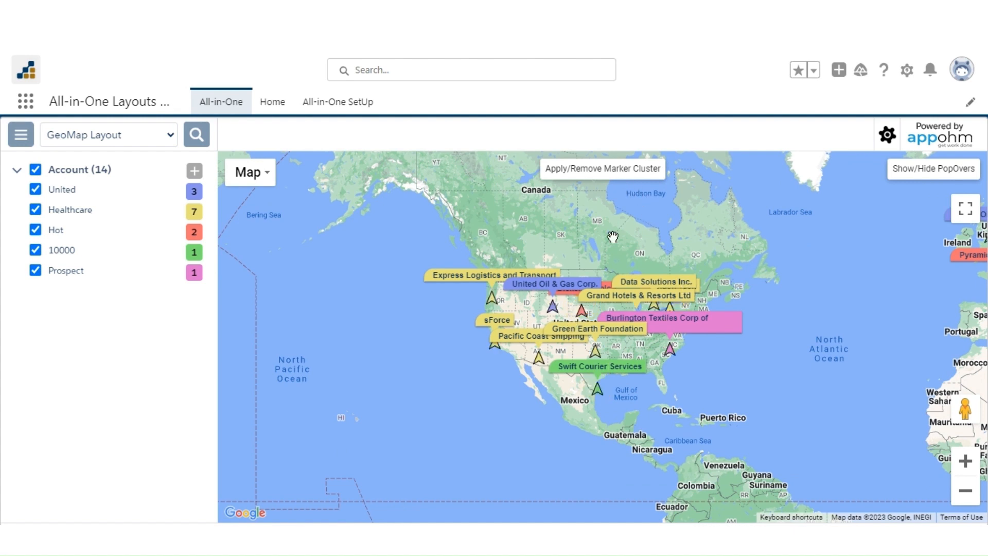
- Find accounts within 1000 miles of Burlington Textiles Corp of America on the map and close the nearby results
left_click(670, 349)
left_click(627, 341)
type("1")
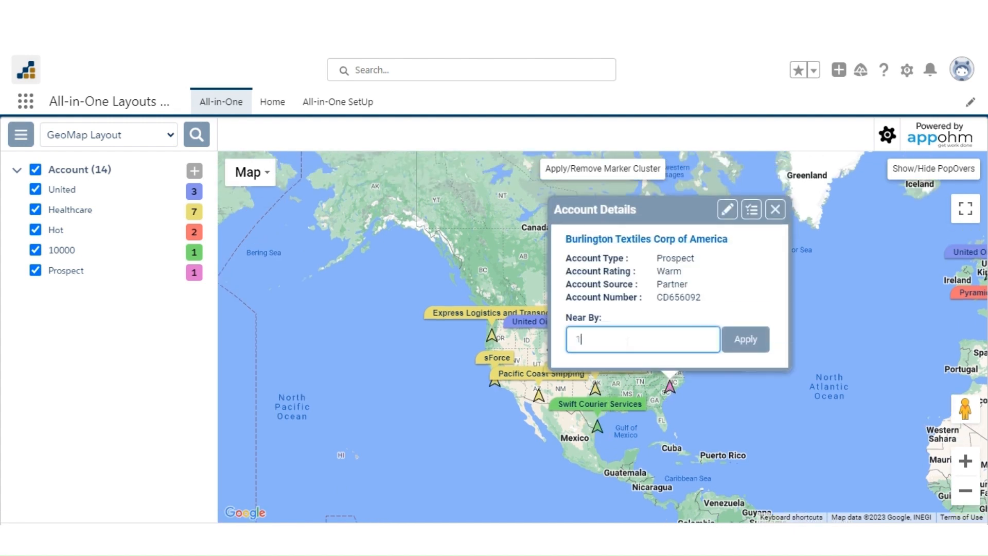
type("000")
left_click(736, 341)
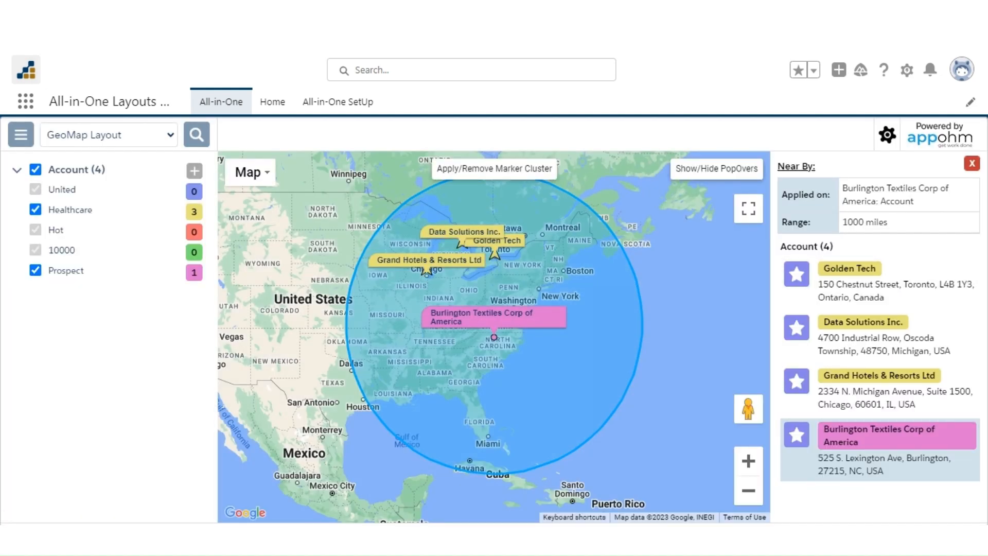
left_click(972, 163)
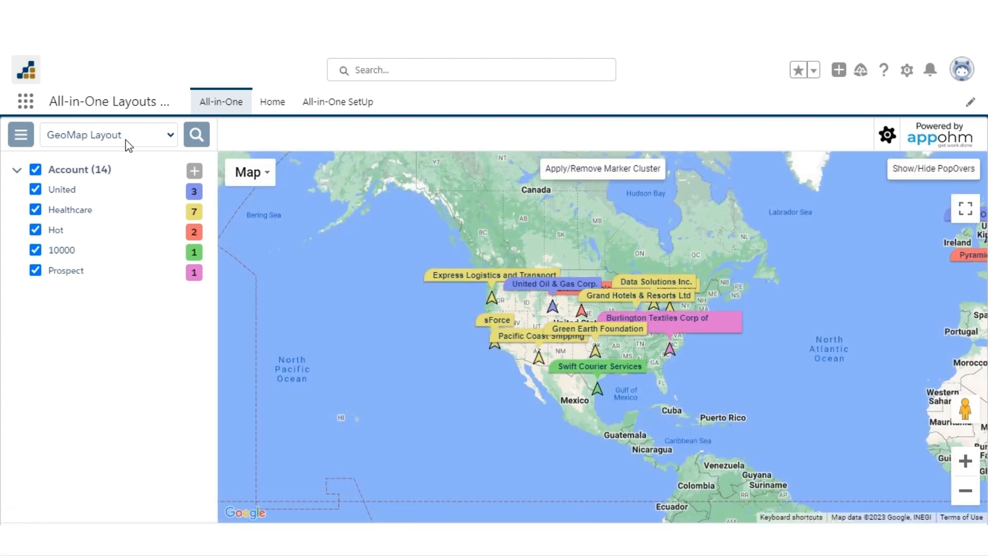
- Switch to the Resource Layout and look across the July 2023 month timeline and down the account list
left_click(145, 138)
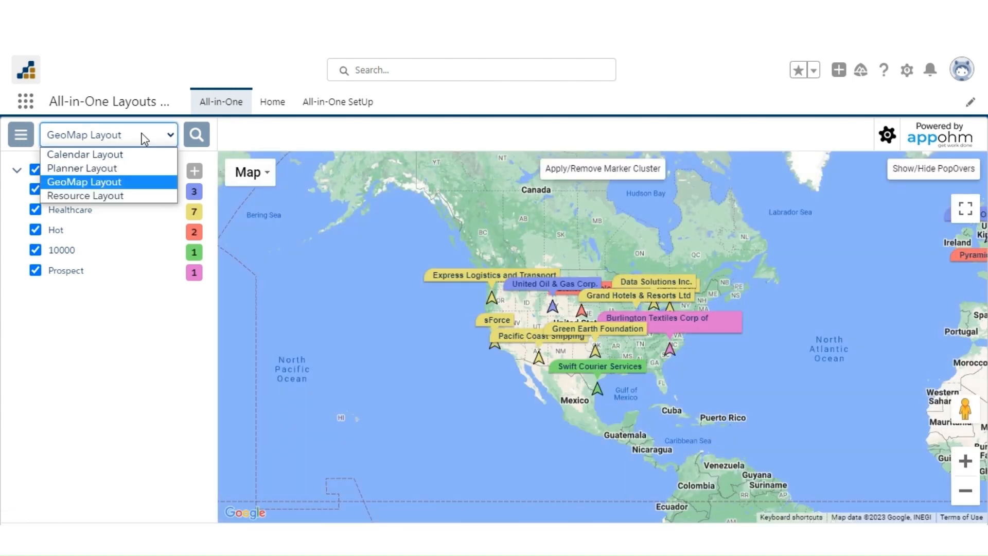
left_click(114, 198)
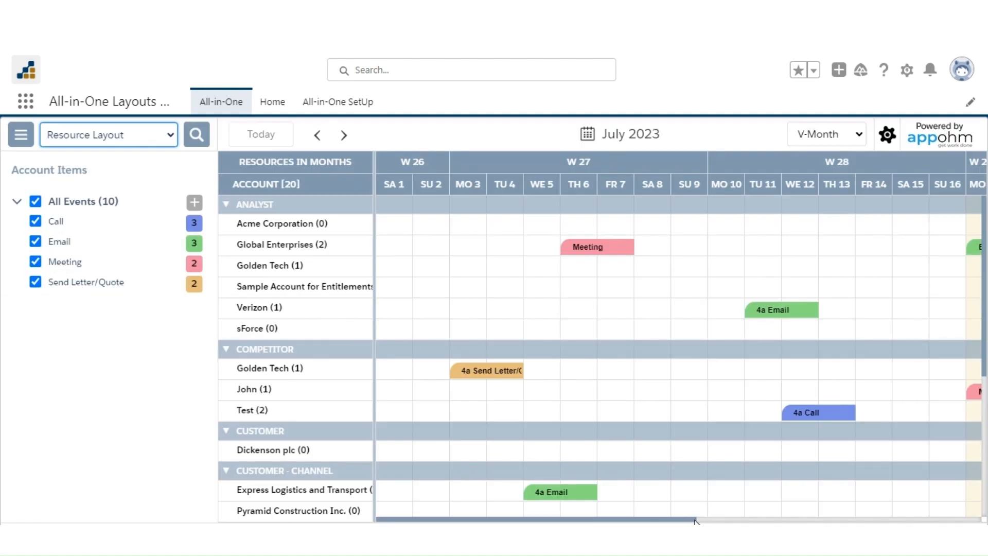
left_click_drag(696, 521, 981, 521)
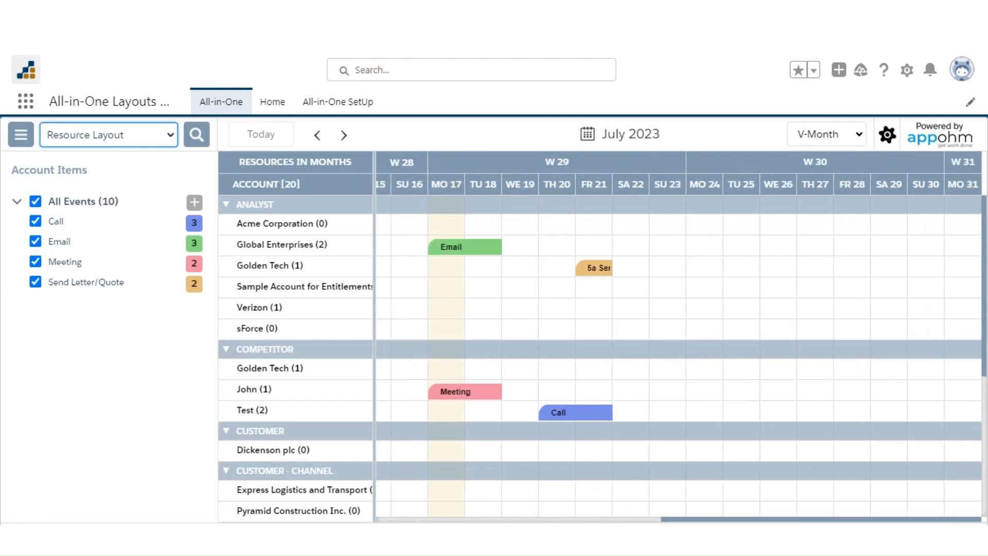
left_click_drag(909, 521, 624, 523)
scroll(618, 423, "down", 3)
scroll(629, 404, "up", 3)
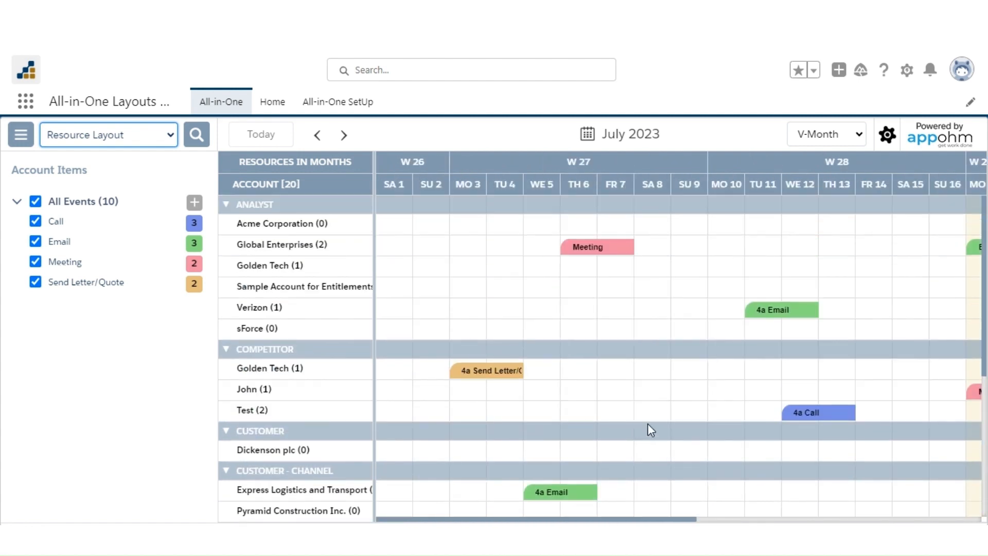
- Show the resource timeline in V-Week and V-Day, viewing July 17, 2023 from its 12AM start
left_click(831, 135)
left_click(813, 165)
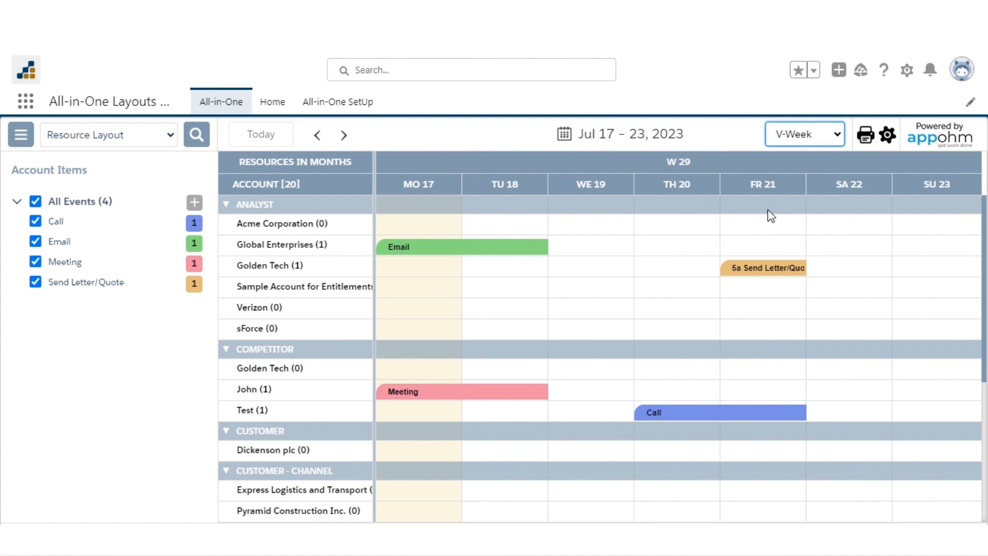
left_click(784, 143)
left_click(789, 182)
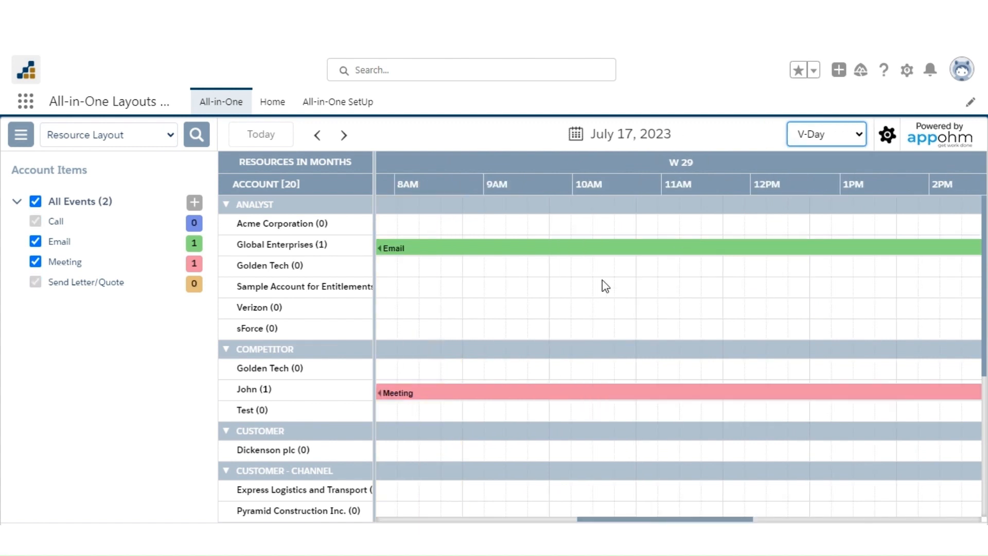
left_click_drag(603, 522, 377, 515)
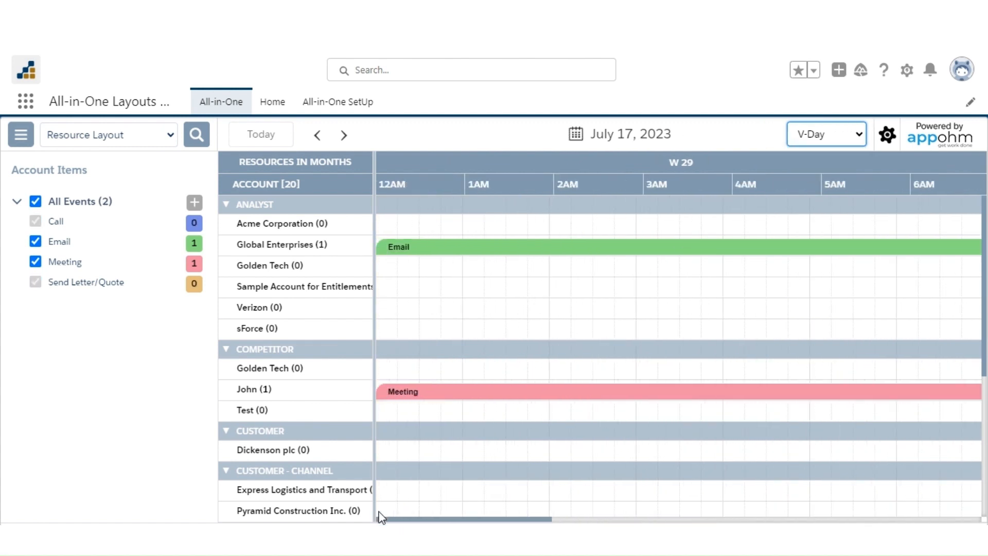